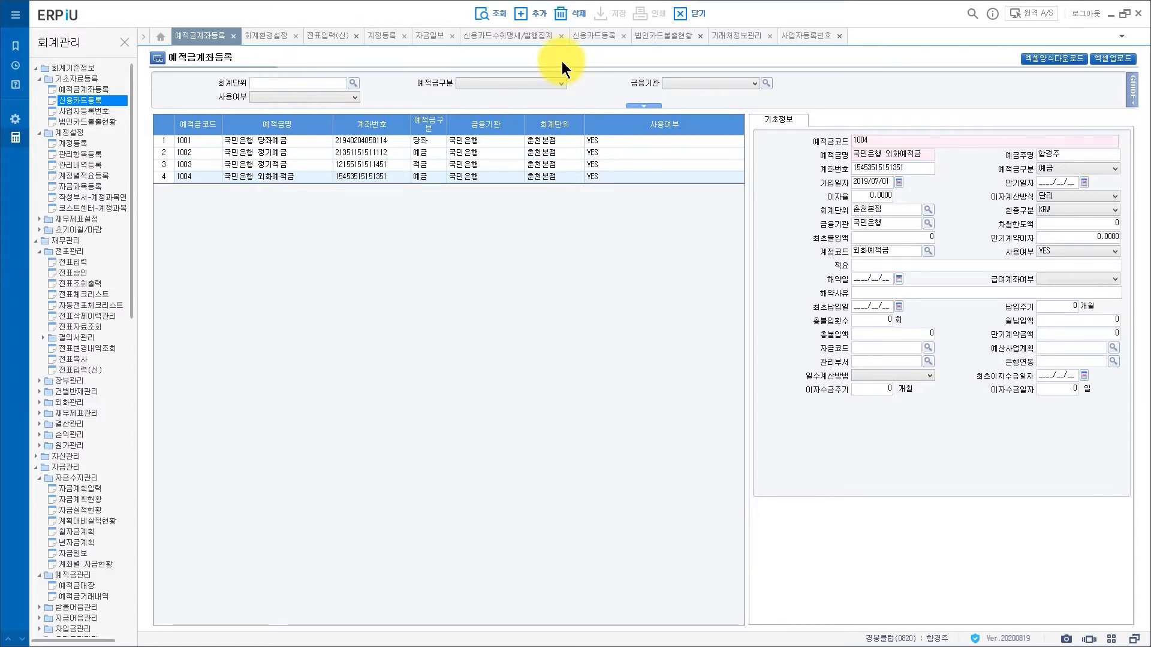
- Add a deposit account with code 1005, name 예적금 and type 예금, and fill in its account number
click(529, 14)
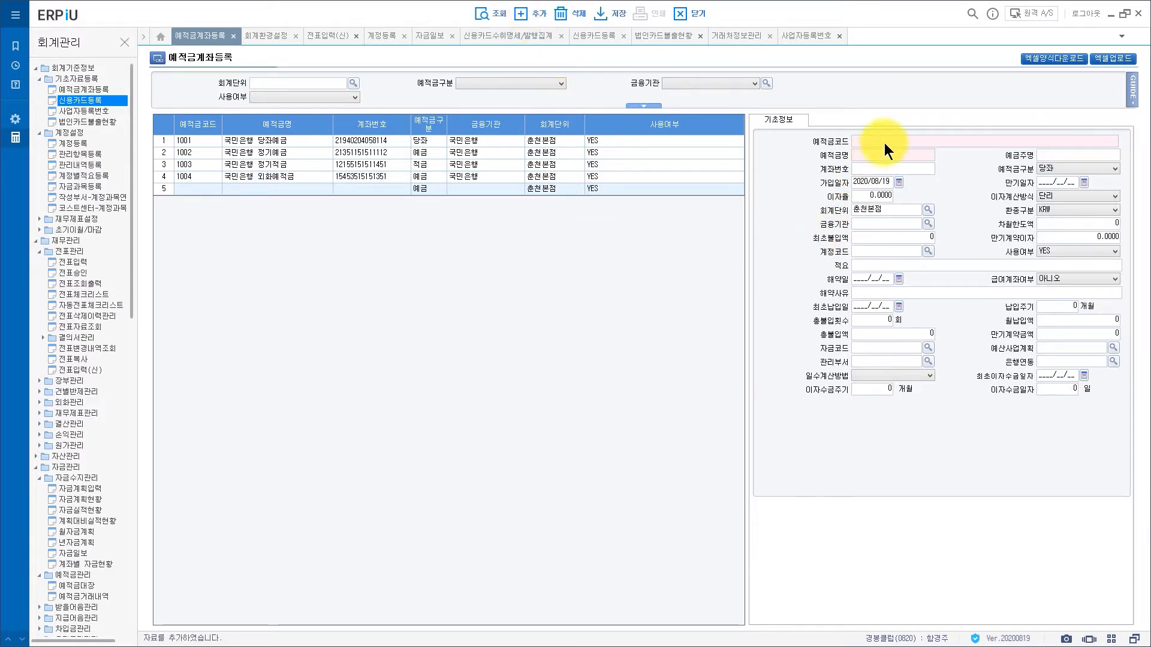
text(1005)
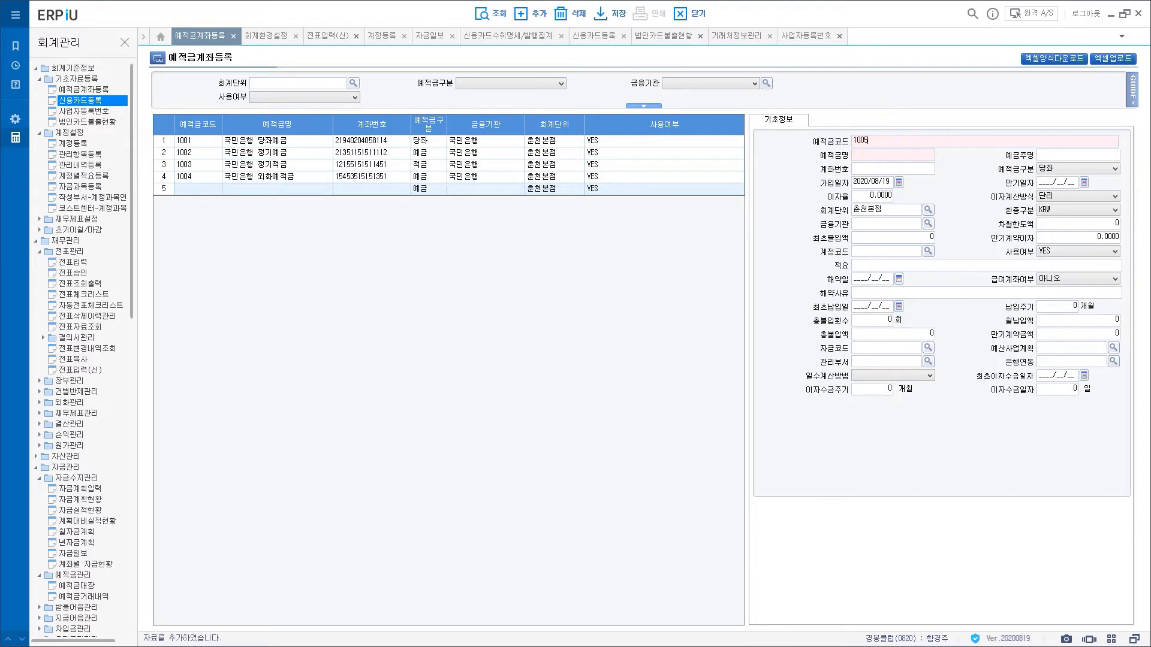
click(877, 152)
text(예적금)
click(1050, 168)
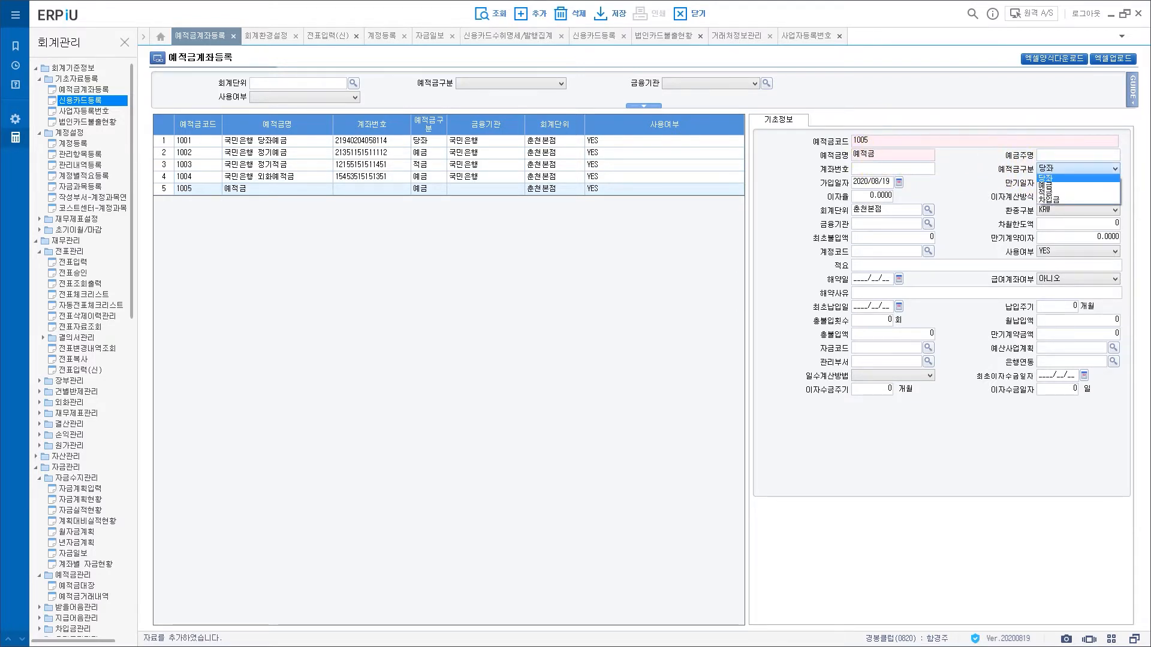
click(1050, 187)
click(886, 170)
text(123131231)
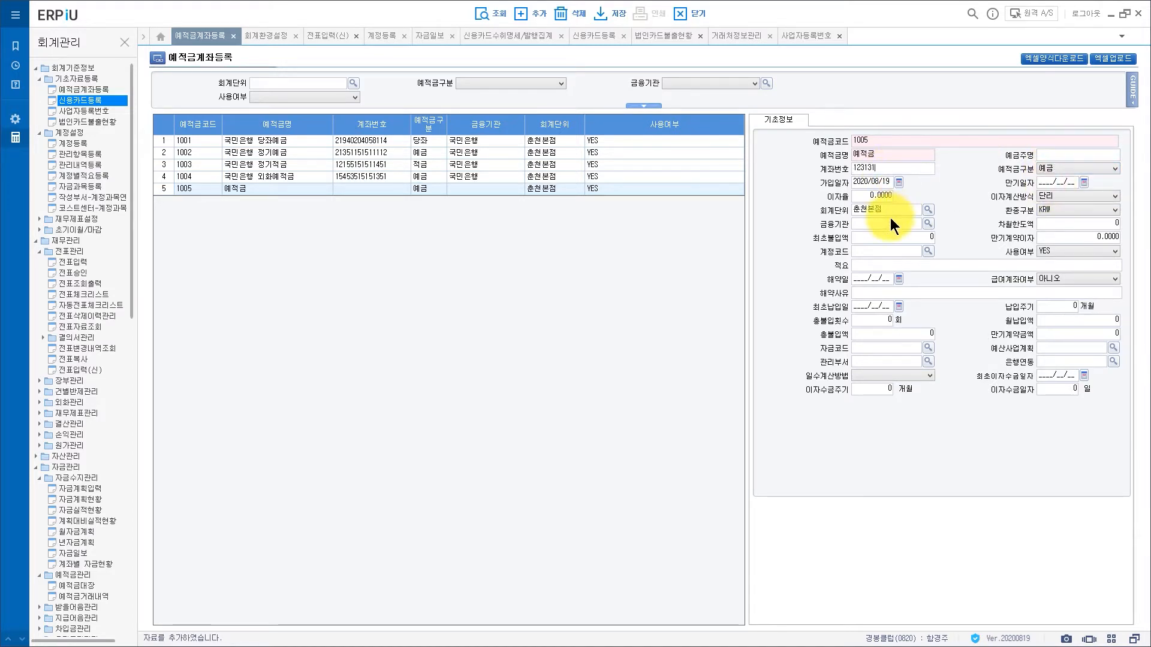
- Set the new deposit's bank to 국민은행 and its account code to 보통예금, and save the record
click(928, 223)
double_click(462, 282)
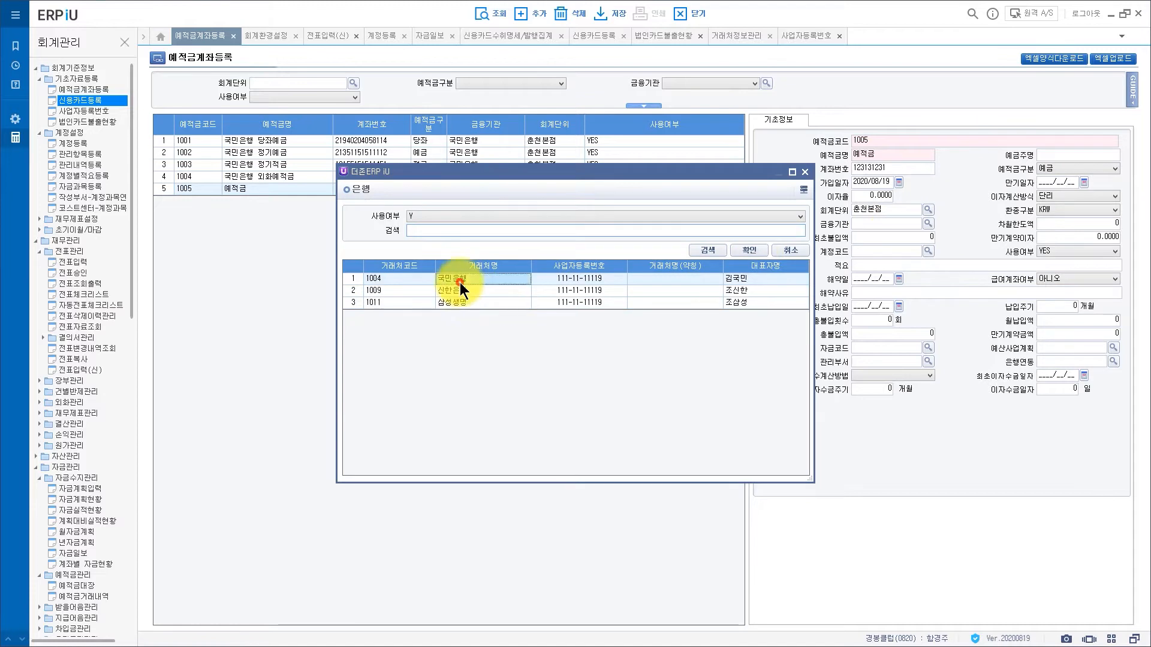
click(928, 251)
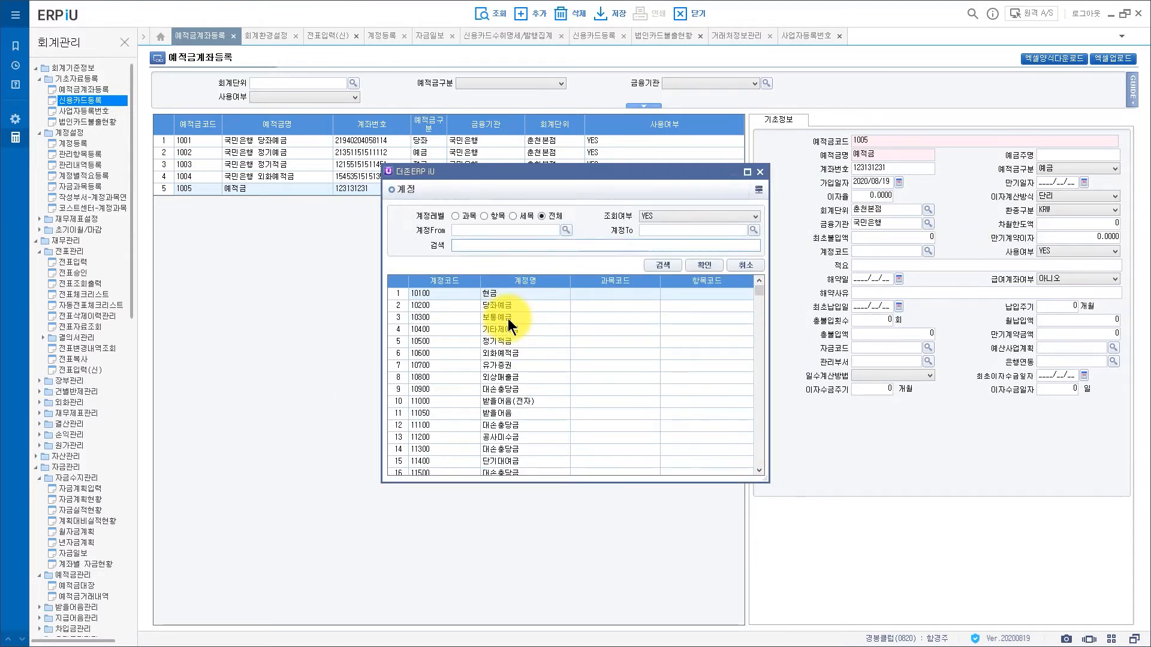
double_click(509, 318)
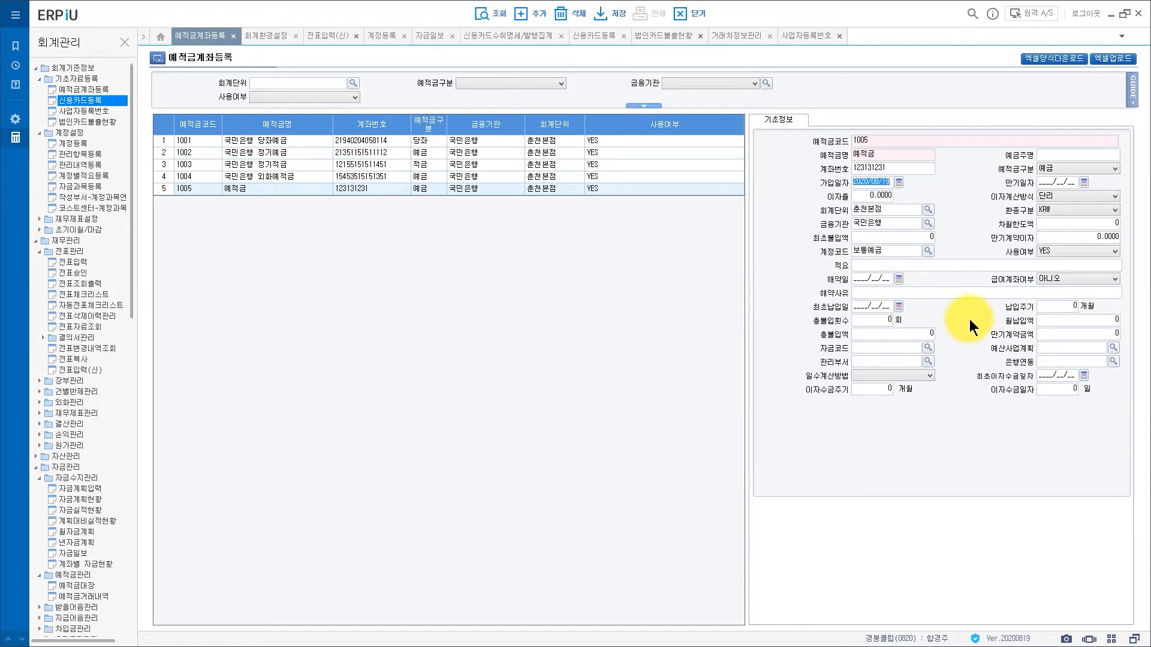
click(600, 17)
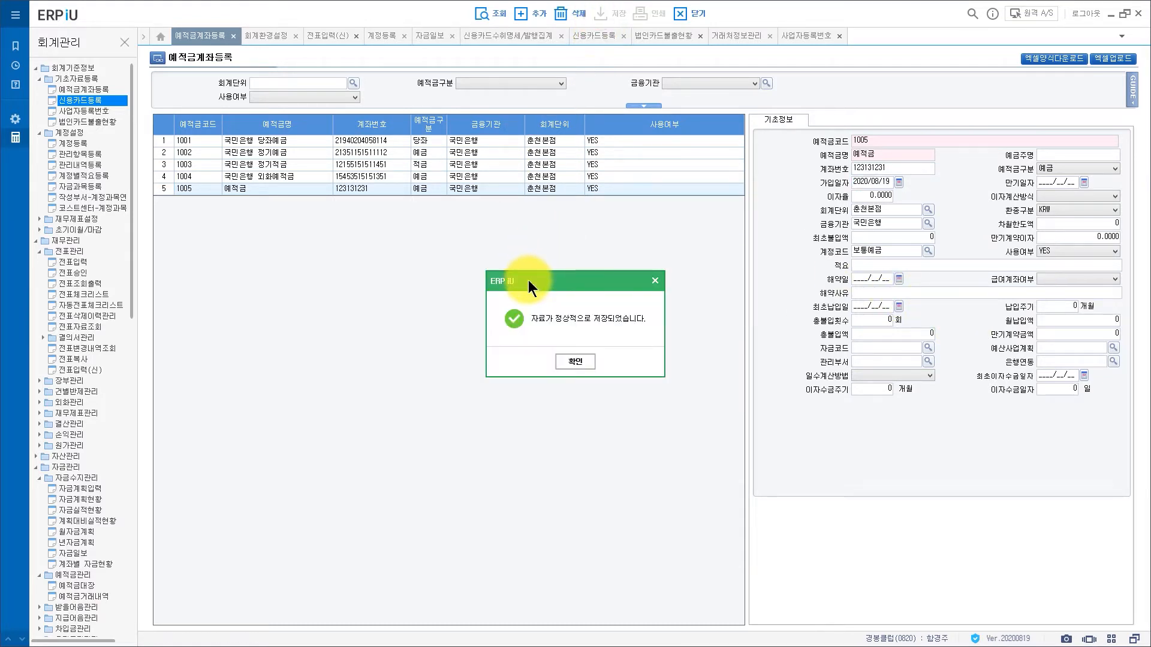
click(572, 363)
- Review the 예적금 record's type options, bank list and account code, and the 예적금 도움창 회계계정 필터 setting in 회계환경설정
click(1063, 168)
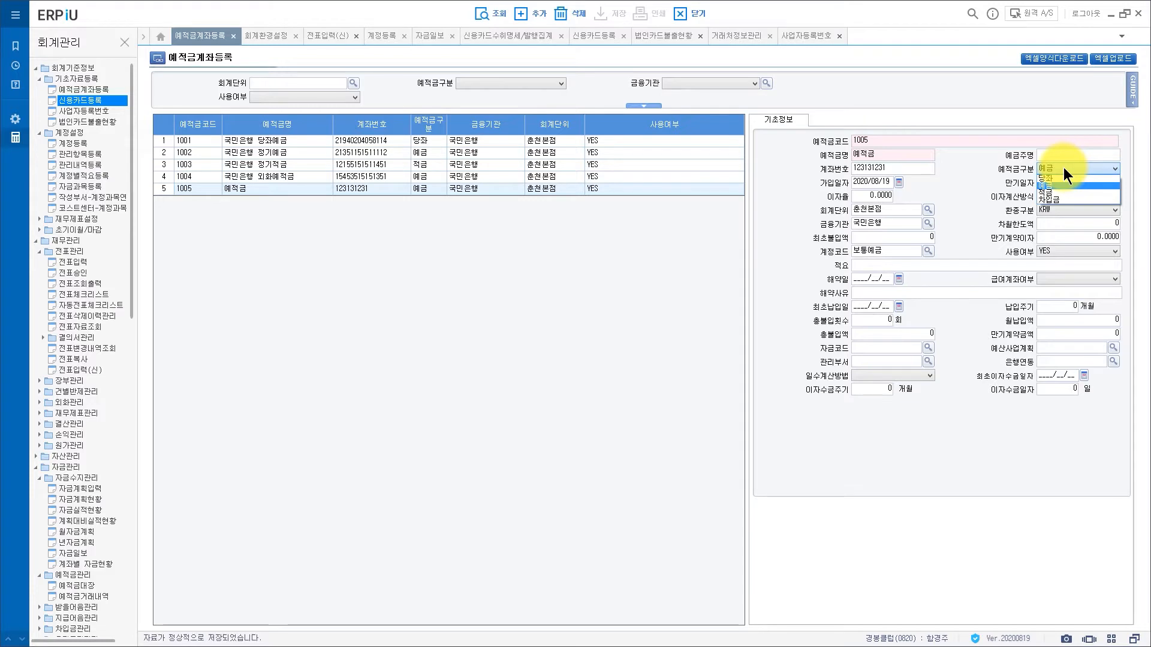
click(1063, 168)
click(929, 225)
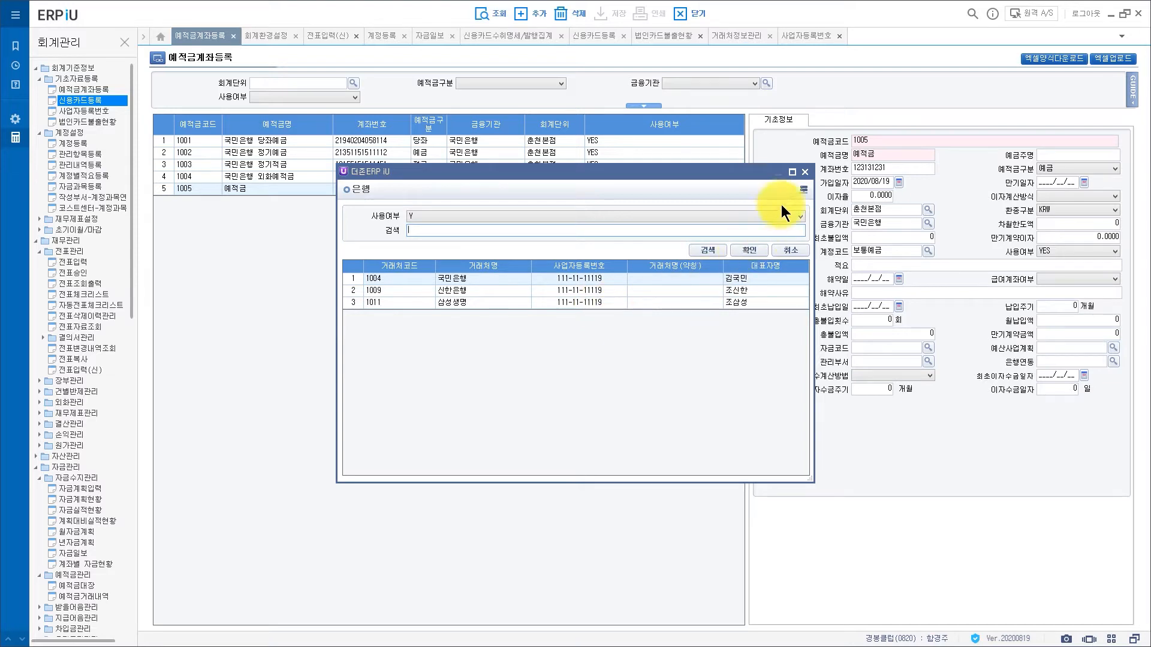
click(804, 174)
click(901, 251)
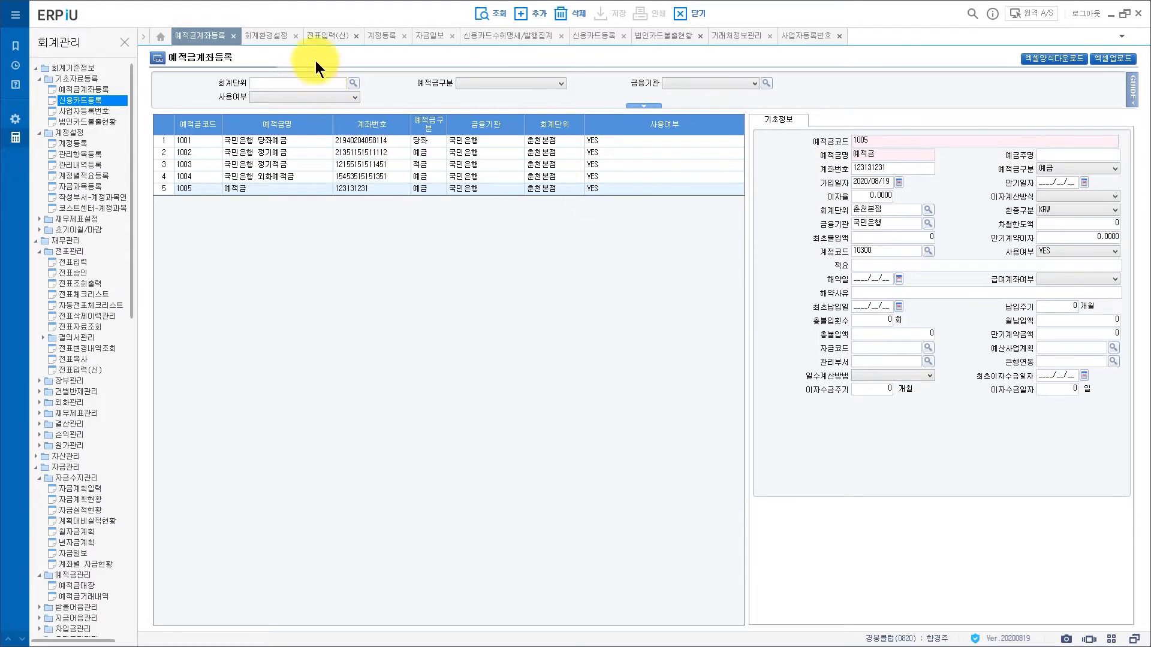
click(268, 37)
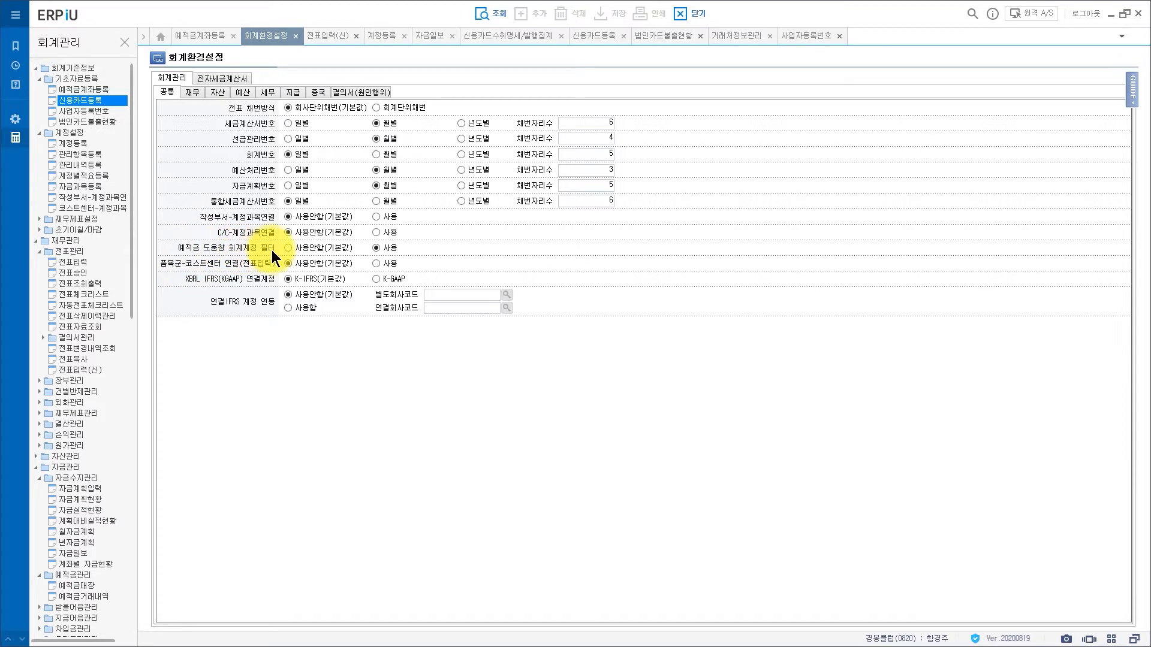
- Add a voucher in 전표입력(신) with a debit line for account 10300 보통예금
click(336, 38)
click(1070, 78)
click(218, 310)
text(10300)
key(Return)
- Set the debit line's amount to 15,000 and its 예적금계좌 management item to deposit code 1005
click(497, 310)
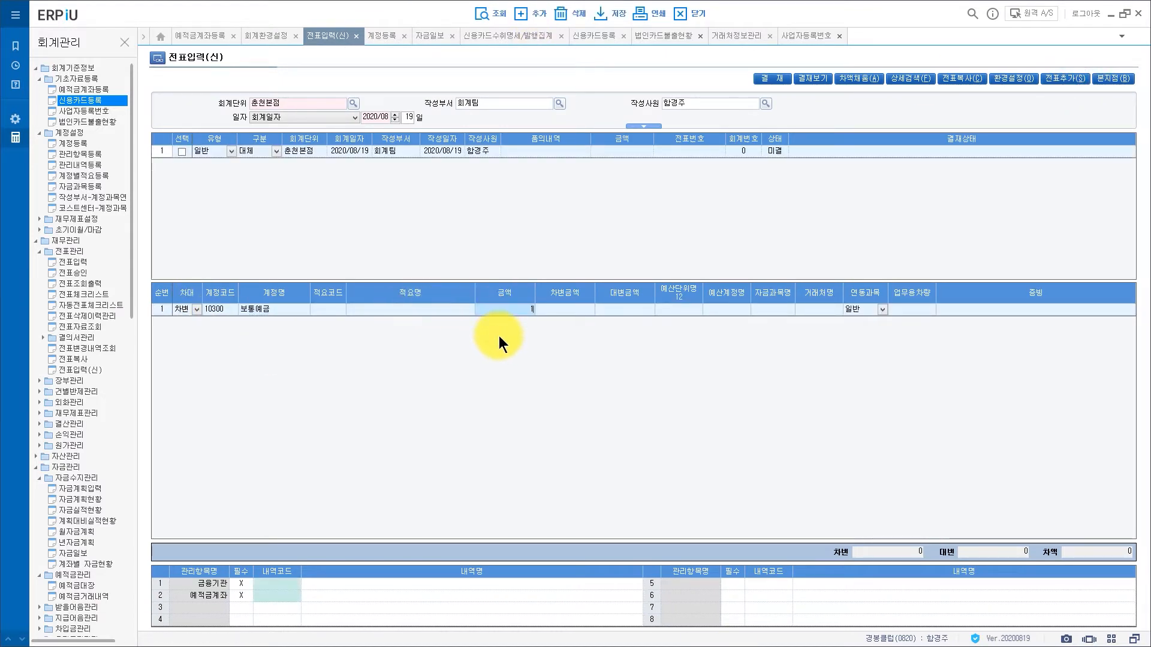
text(150000)
key(Return)
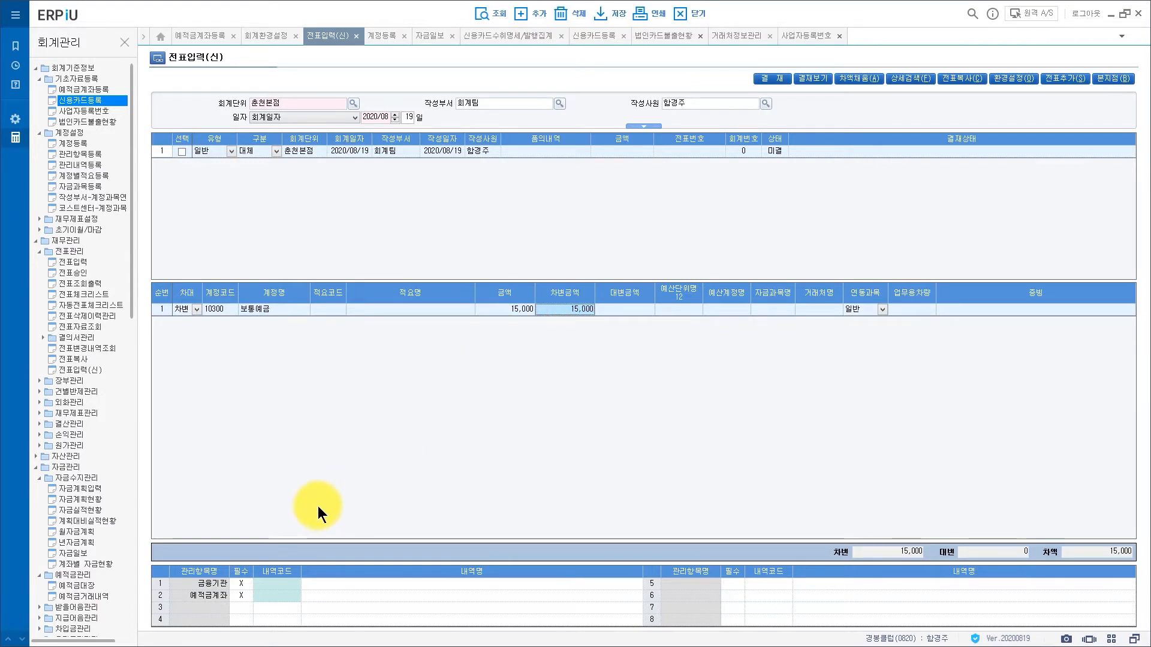
double_click(275, 595)
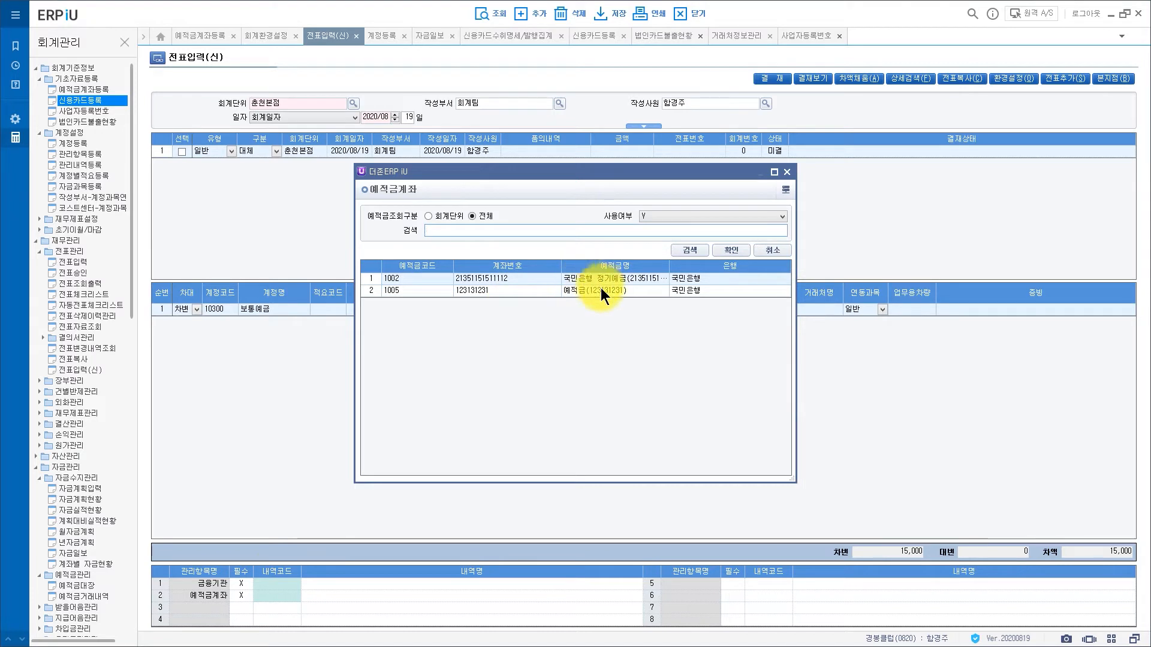
double_click(606, 292)
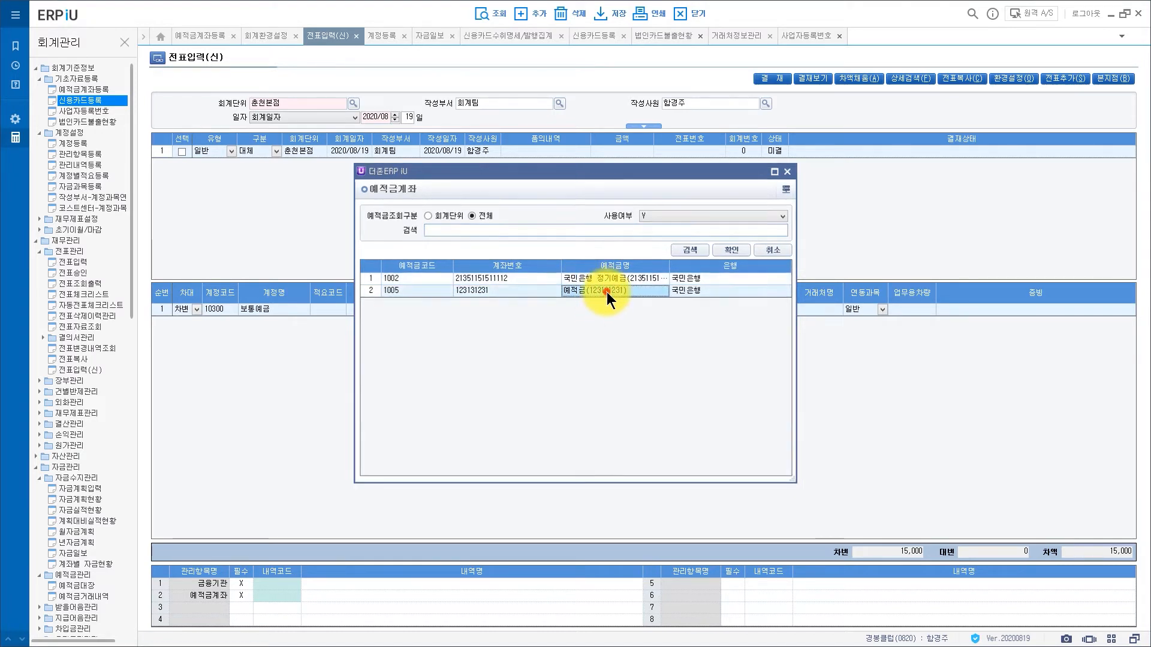
- Add a credit line for account 10100 현금 with an amount of 15,000, and save the voucher
click(517, 13)
click(192, 346)
click(217, 319)
text(100)
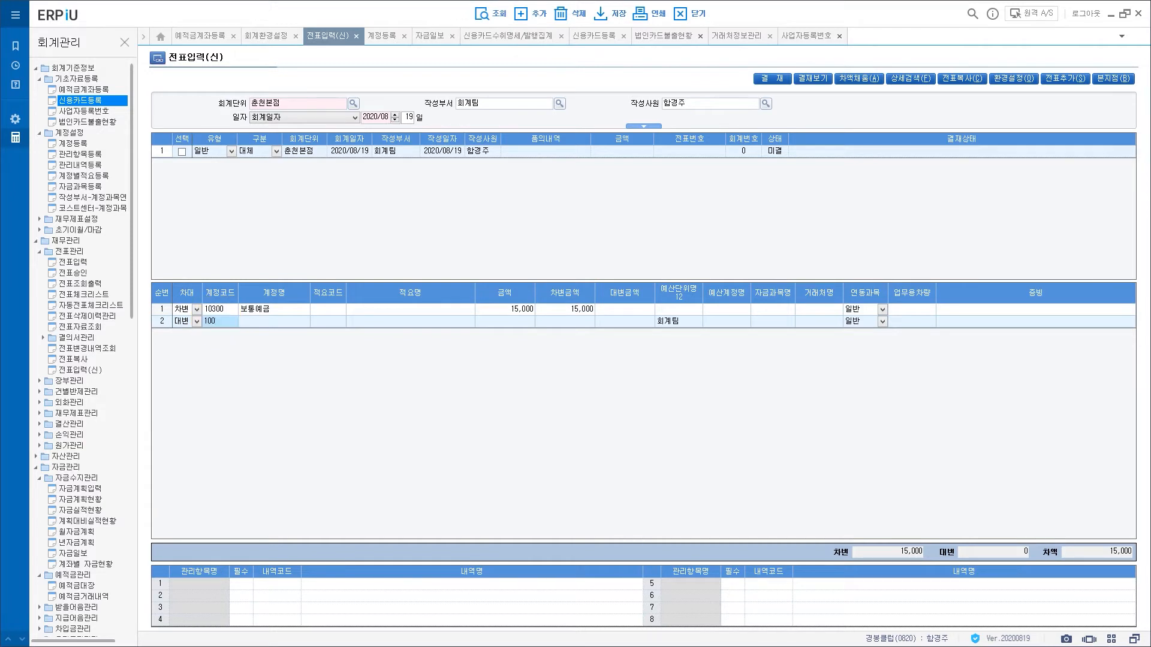
text(00)
key(Return)
click(509, 328)
text(15,000)
key(Return)
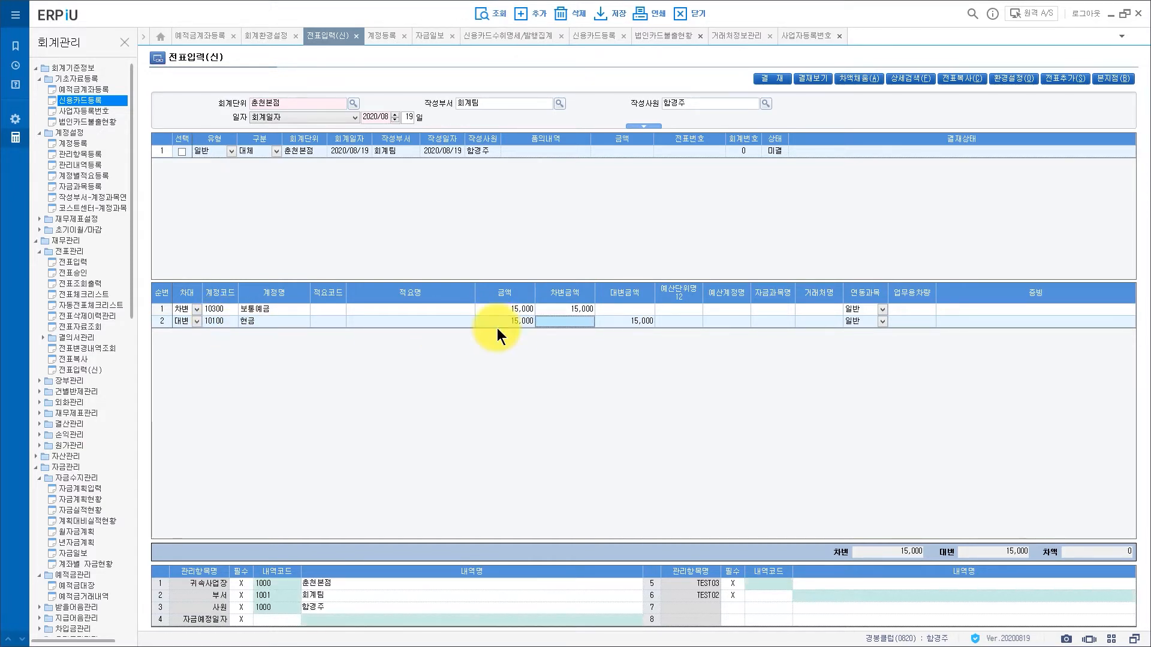
click(611, 13)
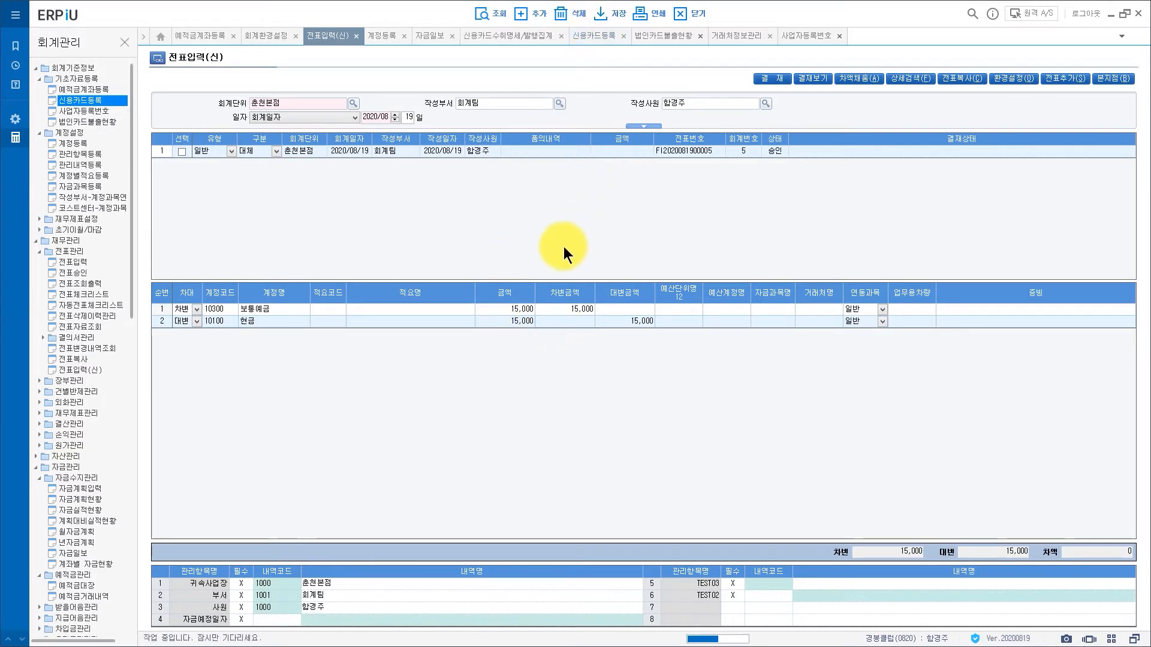
click(590, 359)
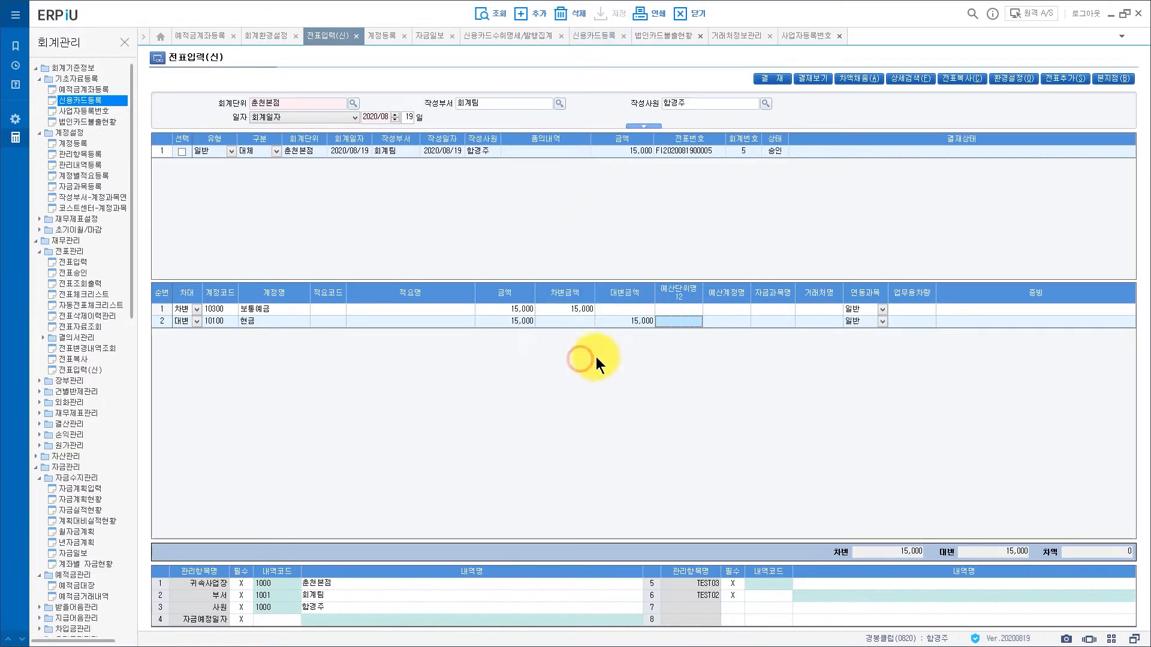
- Search the program menus for 예적금거래 and open 예적금거래내역 under 예적금관리
click(973, 11)
text(예적)
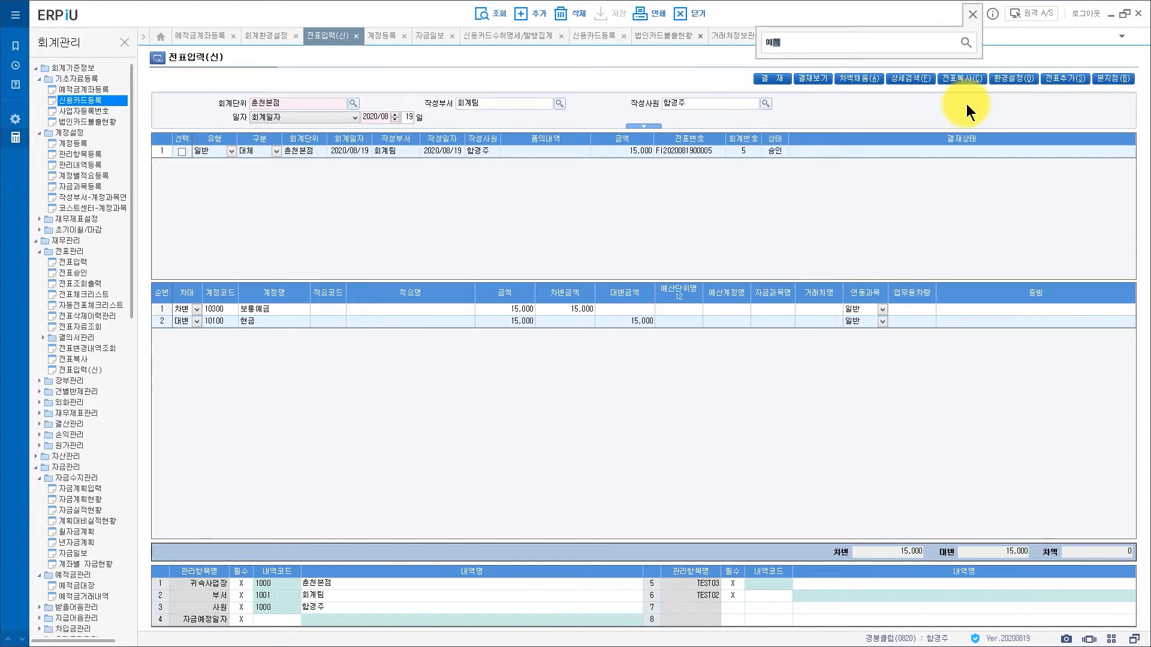
text(금거래)
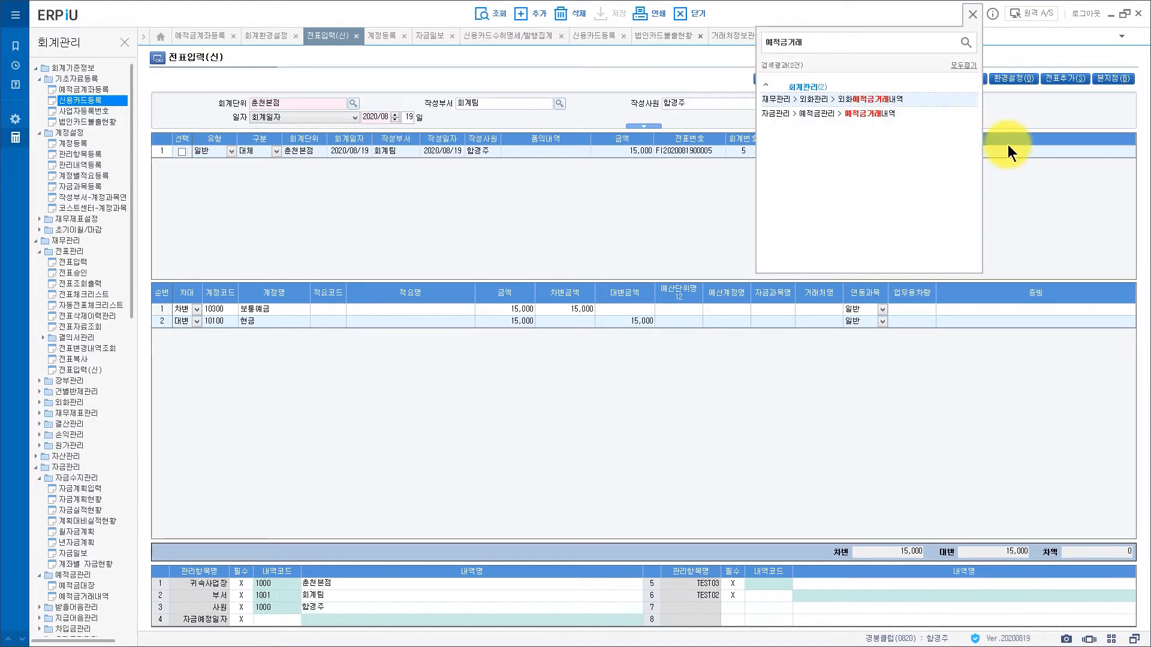
click(902, 115)
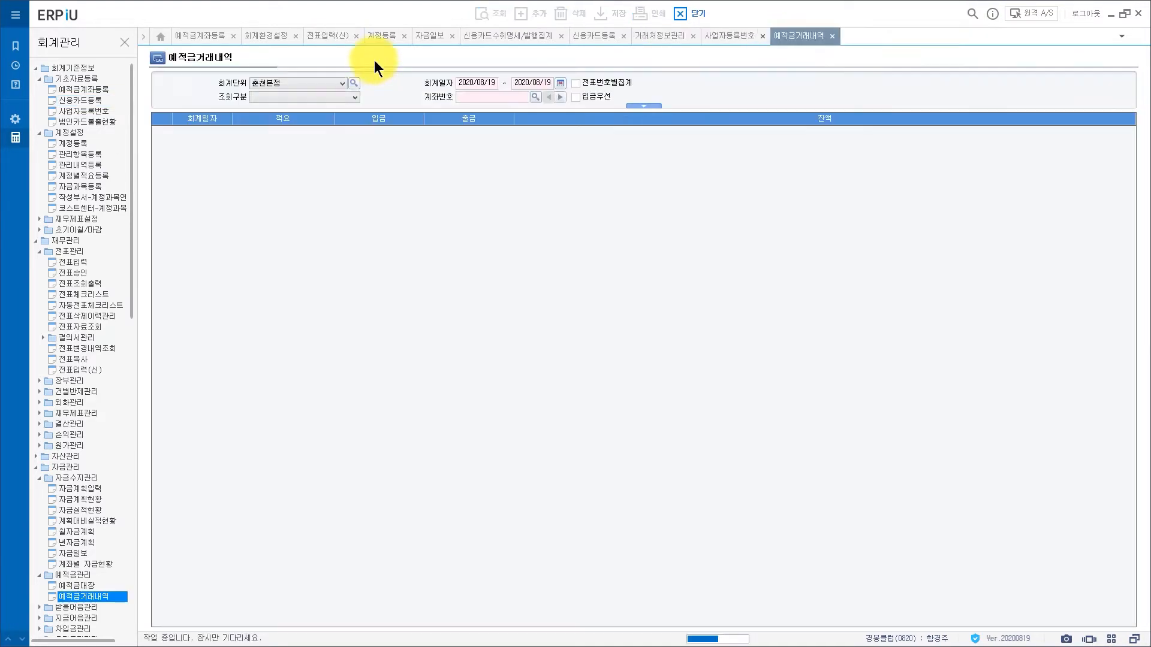
- Query the transaction history of deposit code 1005 and examine its deposit entry
click(535, 97)
double_click(490, 325)
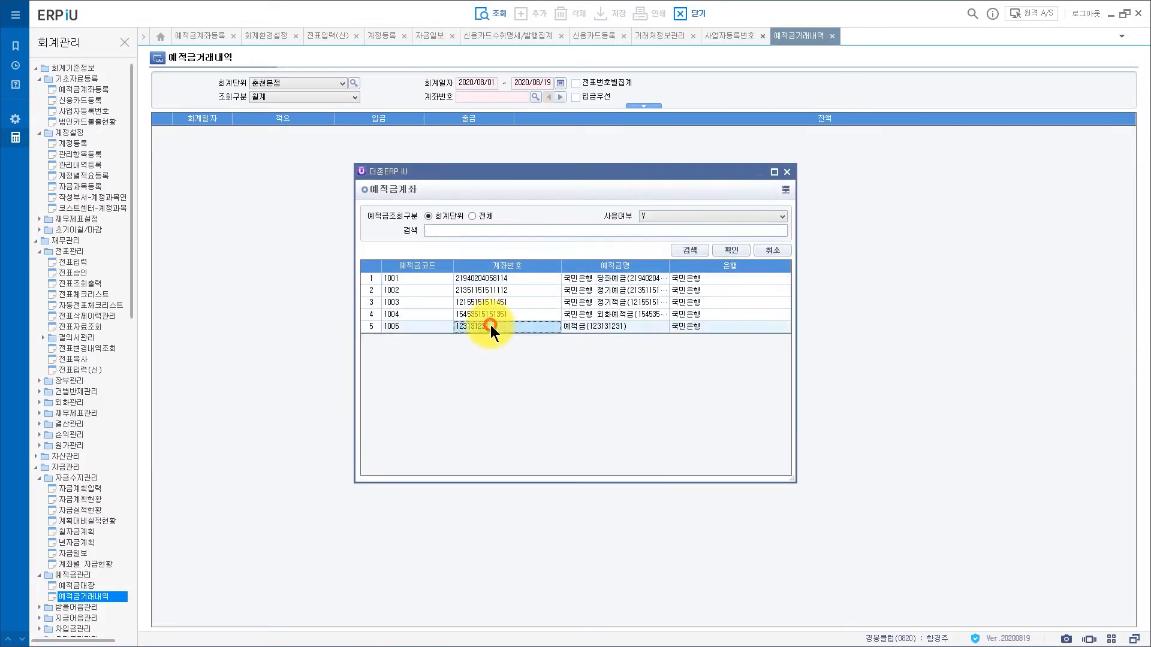
click(495, 21)
click(414, 129)
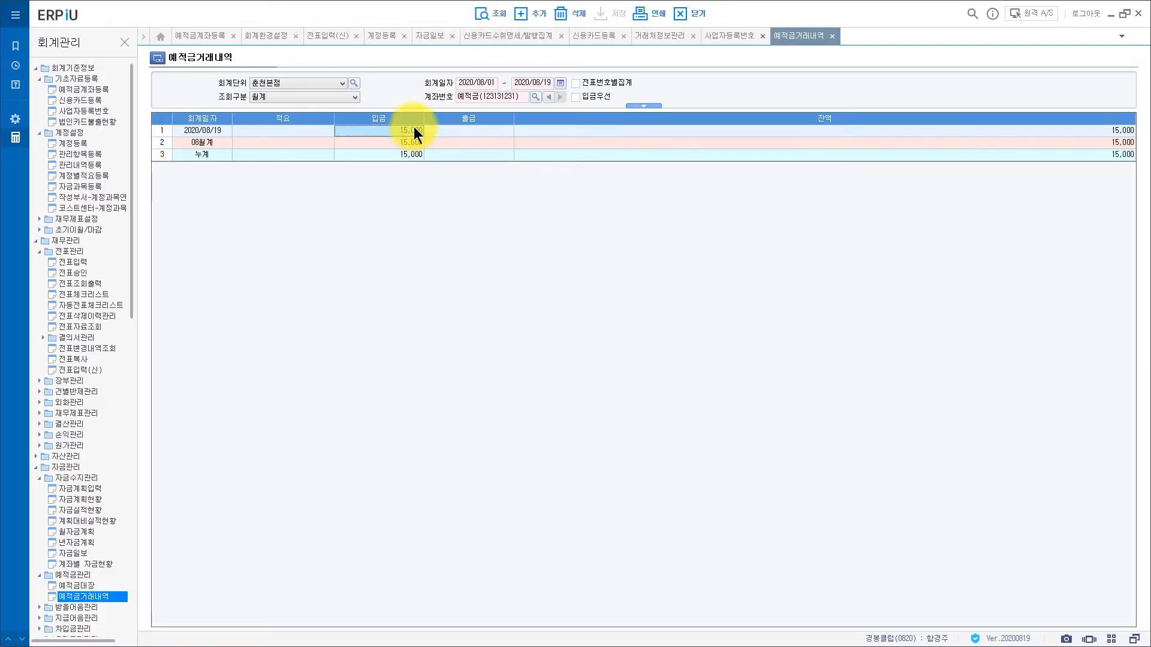
double_click(413, 129)
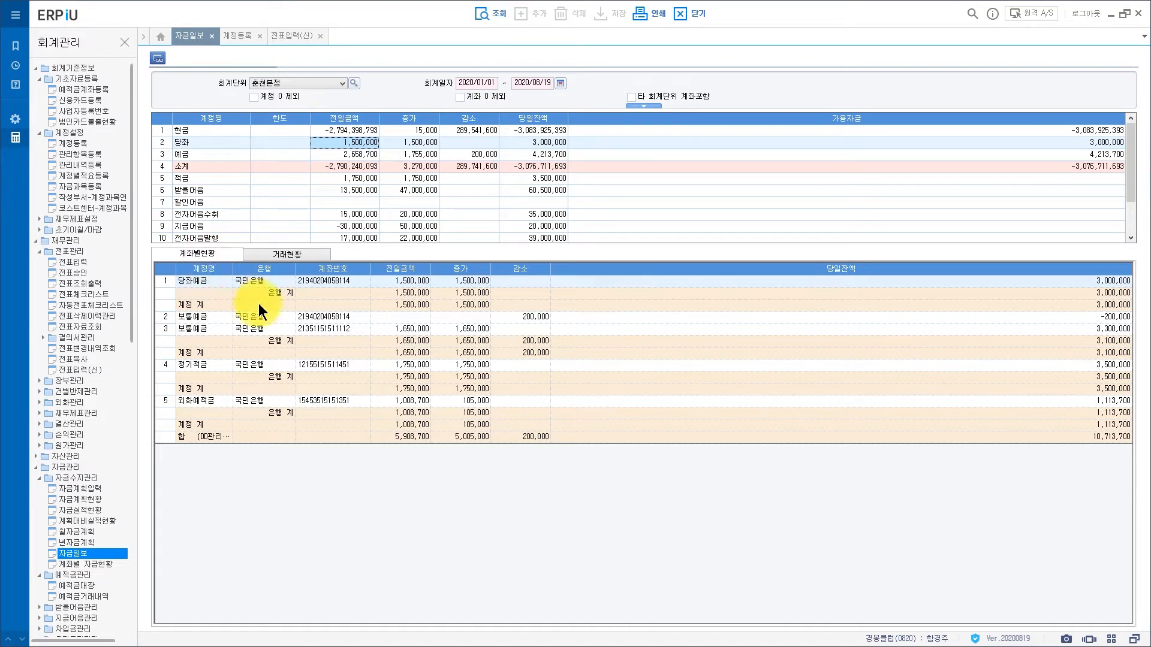
- Compare the 거래현황 and 계좌별현황 details in 자금일보, including the 받을어음 row
click(296, 256)
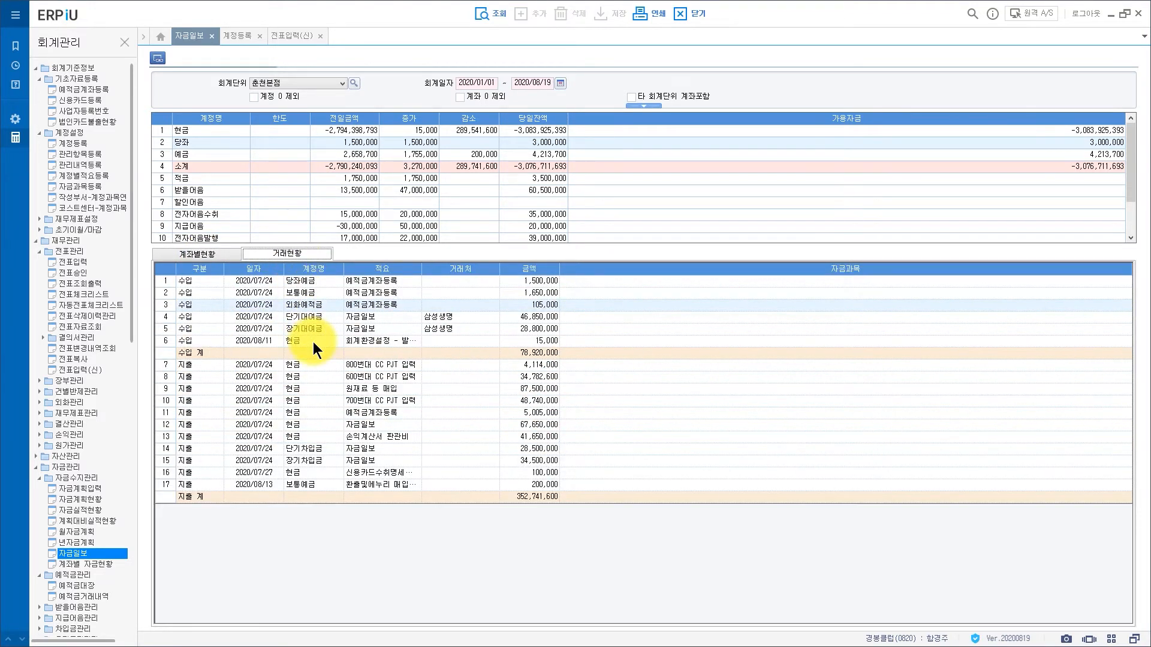
click(201, 255)
click(300, 189)
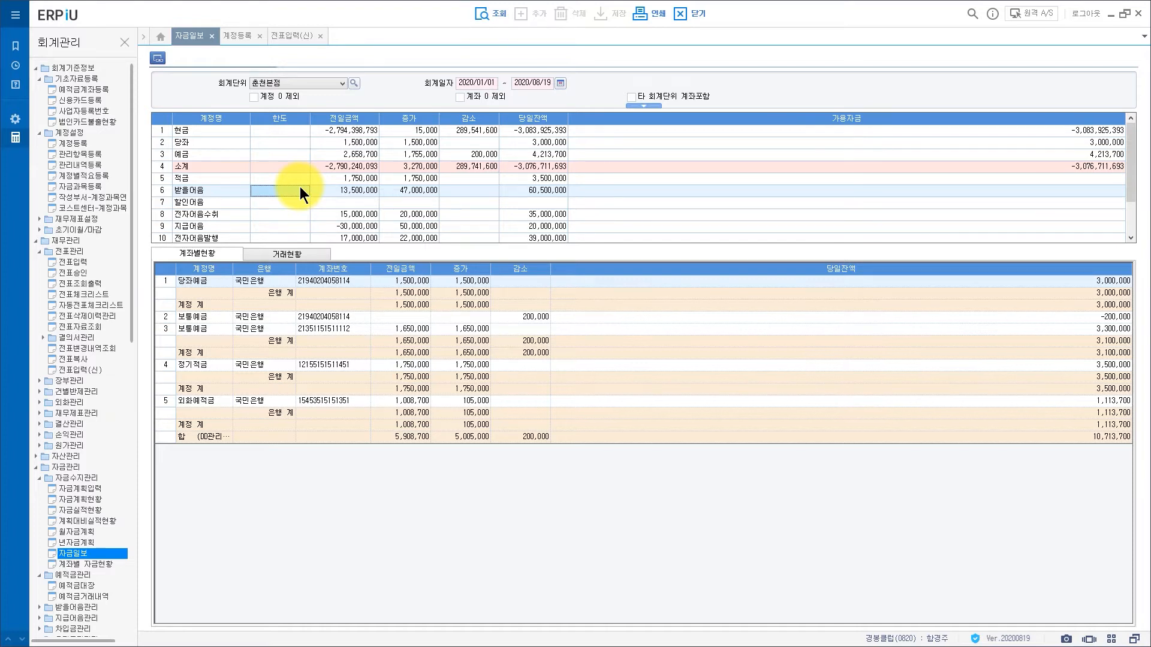
- Check the 계정구분 setting of the 현금, 보통예금 and 정기적금 accounts in 계정등록
click(241, 36)
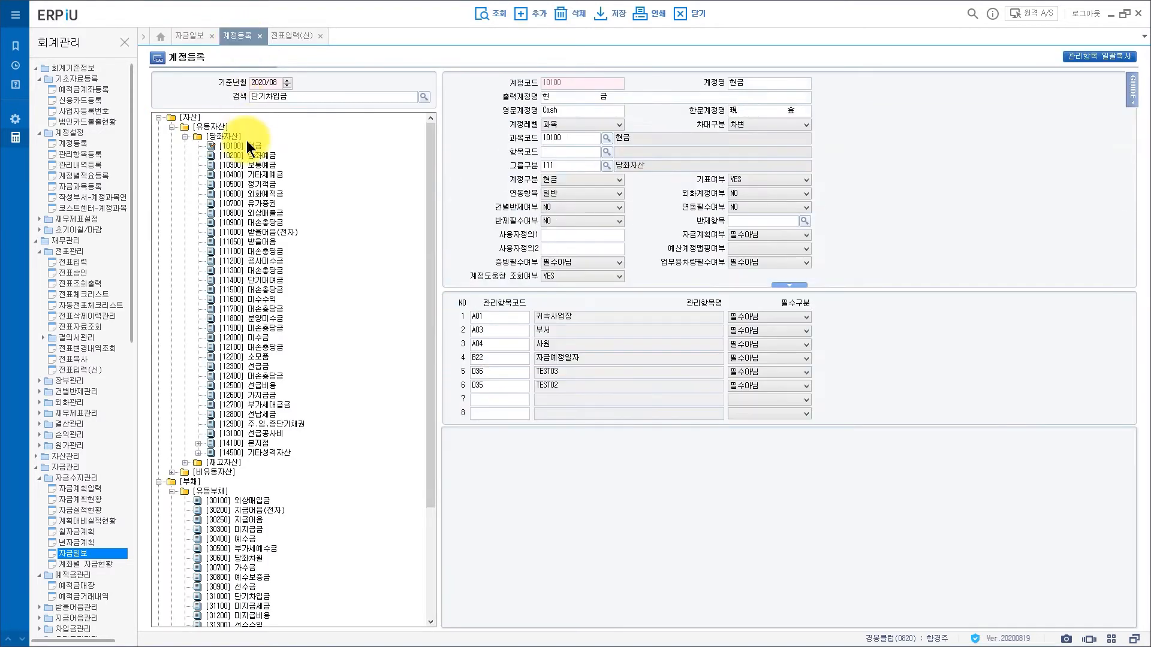
click(562, 177)
click(563, 178)
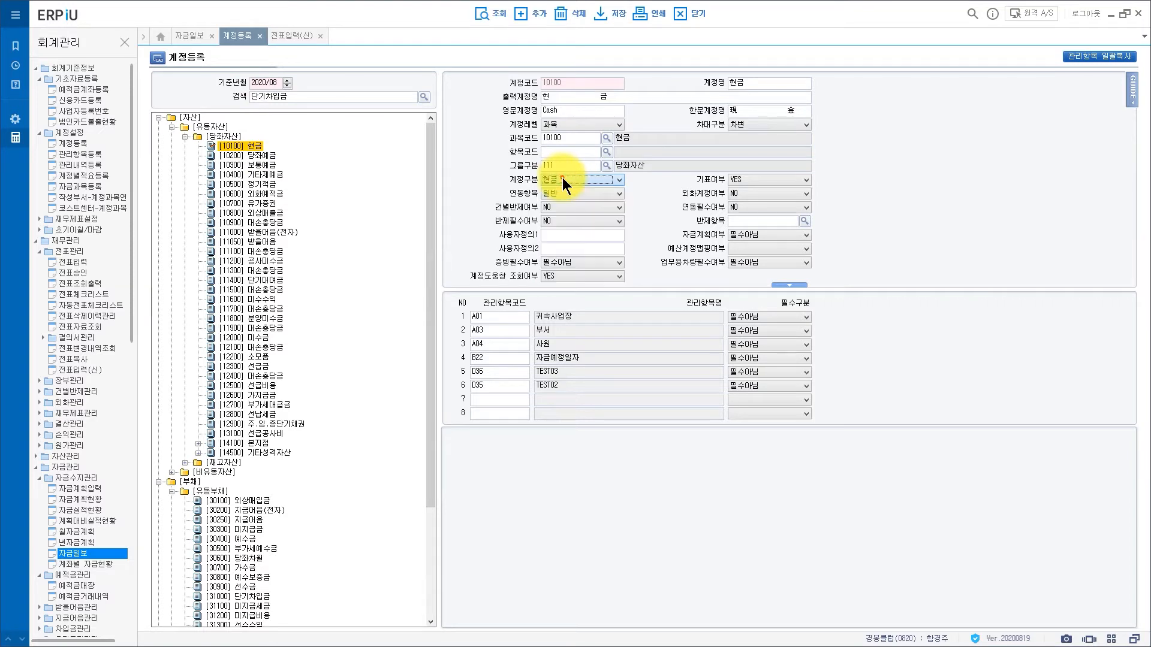
click(260, 165)
click(597, 180)
click(597, 180)
click(261, 184)
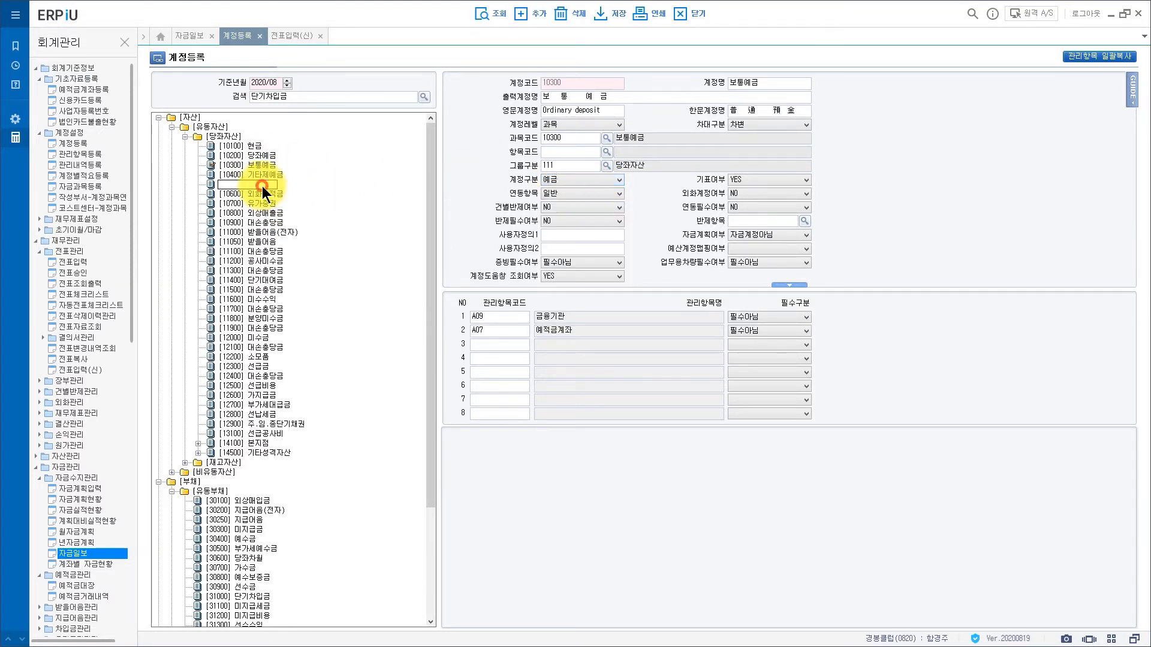
click(606, 179)
click(606, 180)
- Look up account 31000 단기차입금 by searching for 310 and check its 계정구분 setting
scroll(300, 477, down, 3)
click(315, 97)
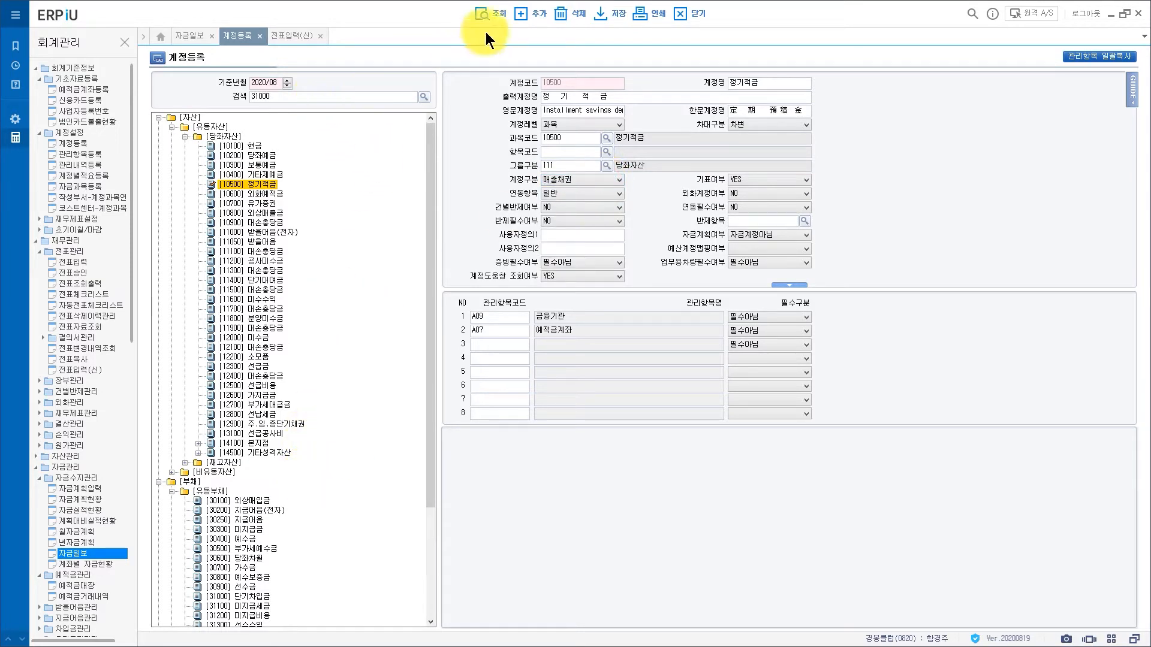
click(424, 97)
click(490, 250)
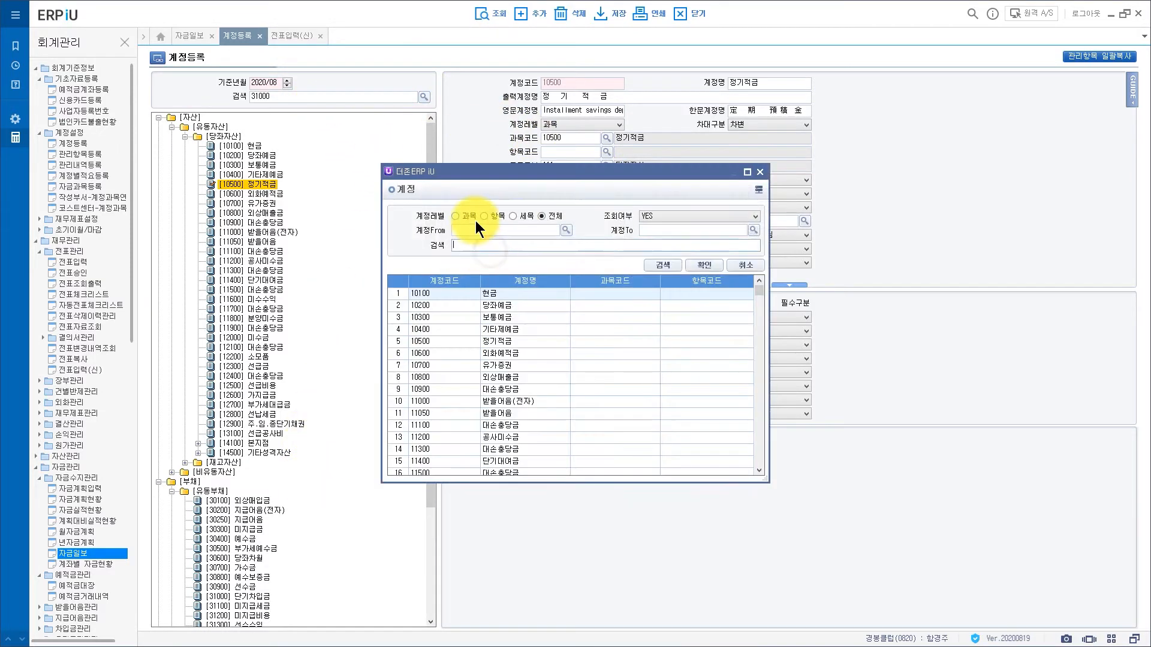
text(310)
key(Return)
double_click(483, 293)
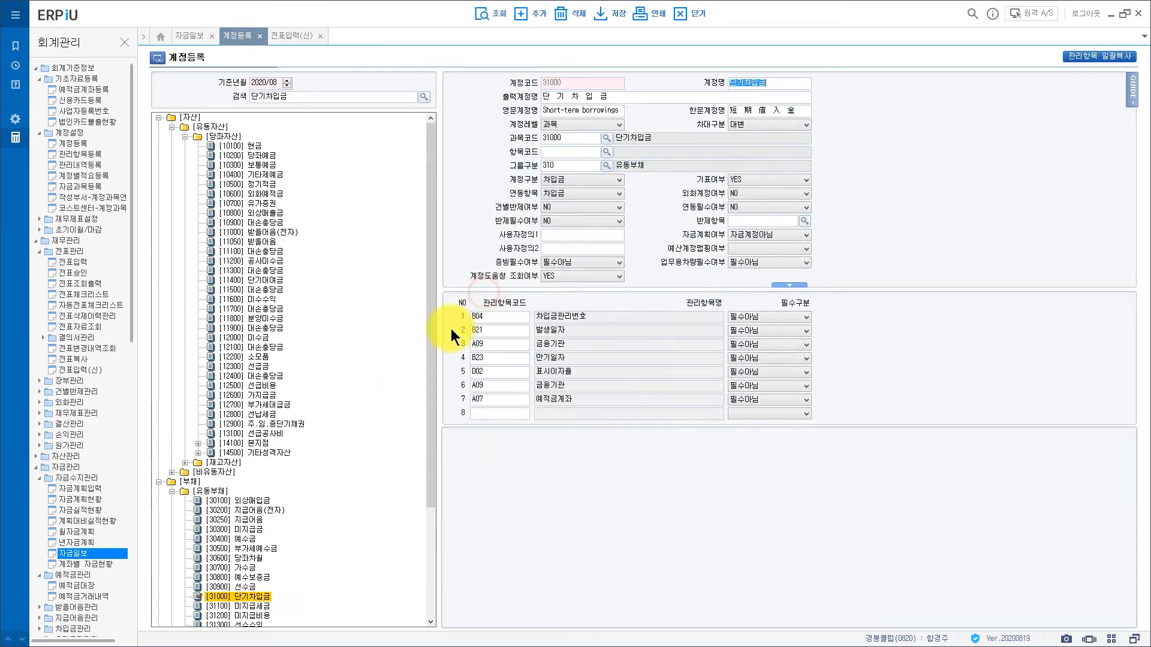
click(573, 178)
click(573, 179)
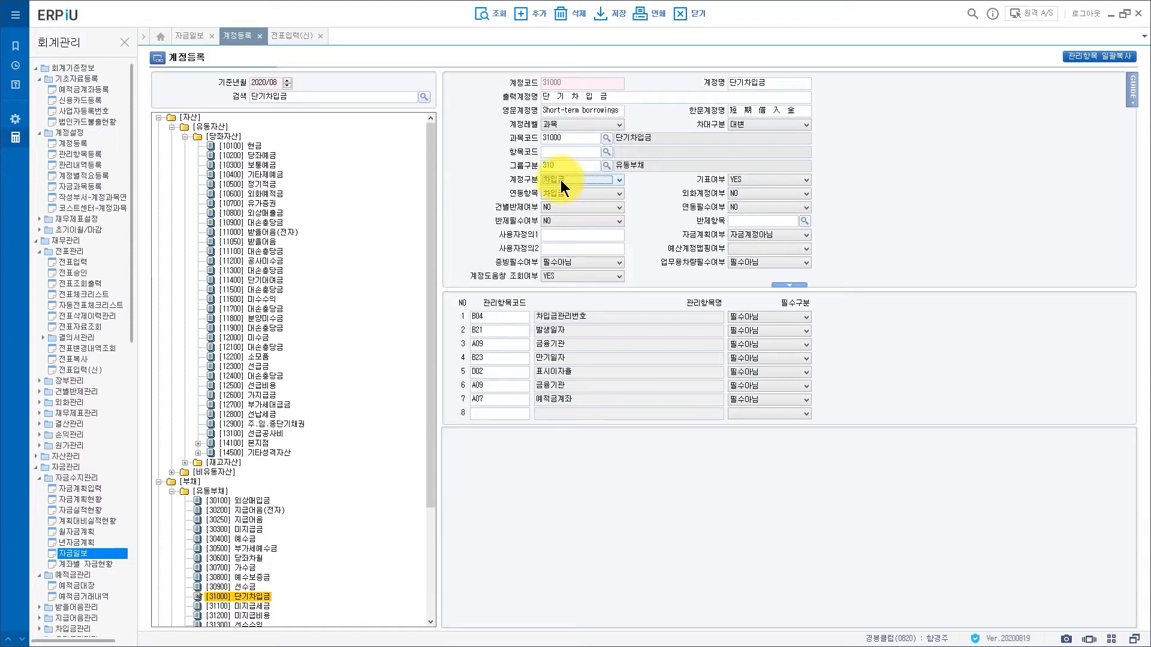
- Look up account 11050 받을어음 in 계정등록 by searching for 받을어음 and check its 연동항목 options
scroll(351, 242, down, 1)
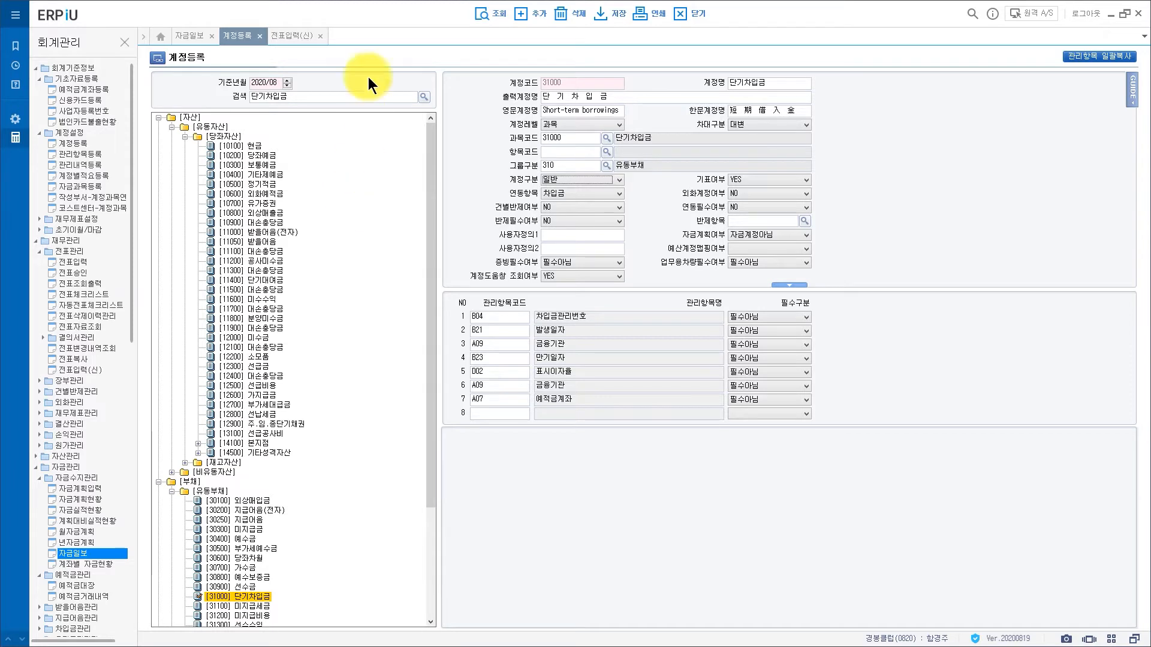
click(423, 100)
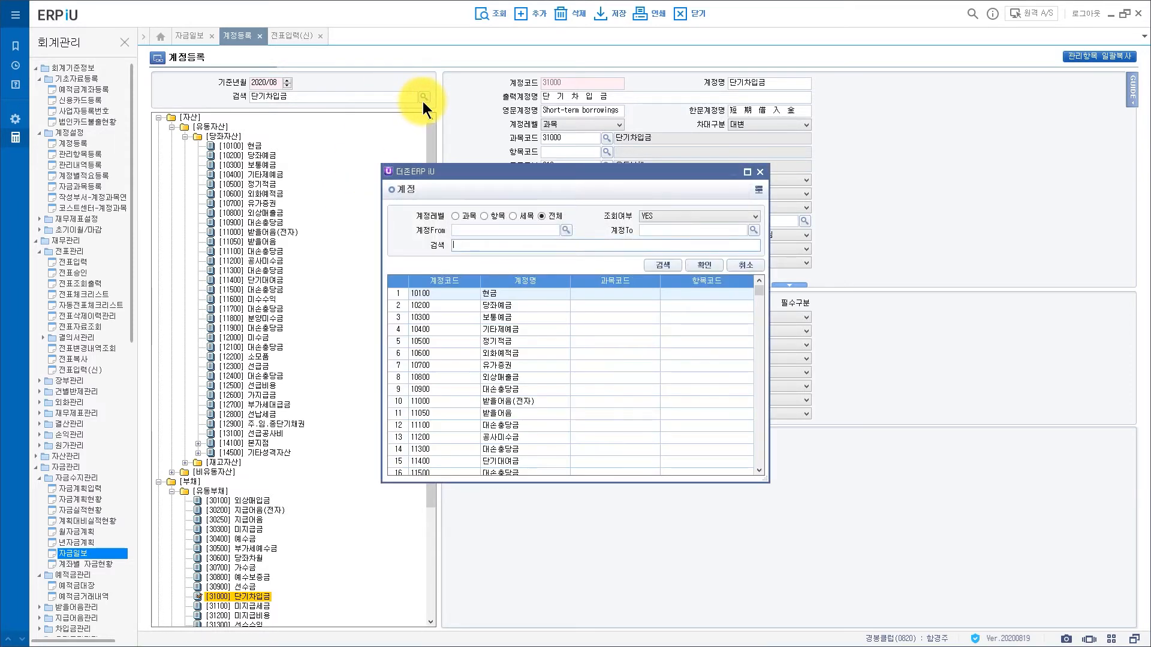
text(받을이)
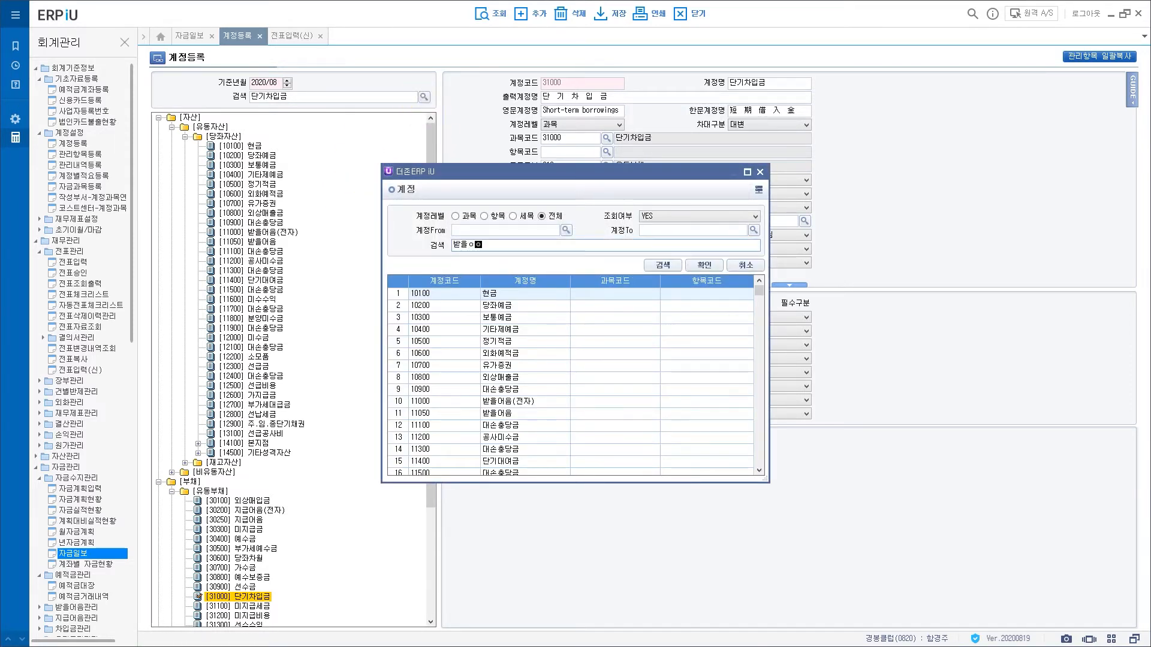
text(음)
key(Return)
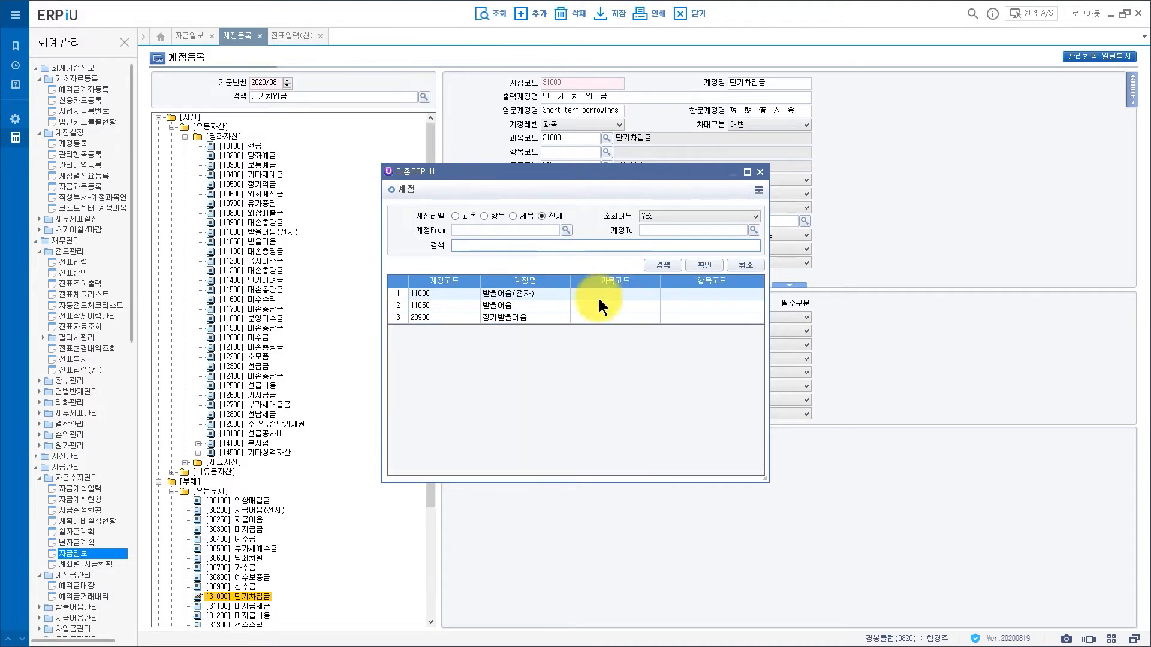
click(525, 304)
double_click(523, 302)
click(567, 192)
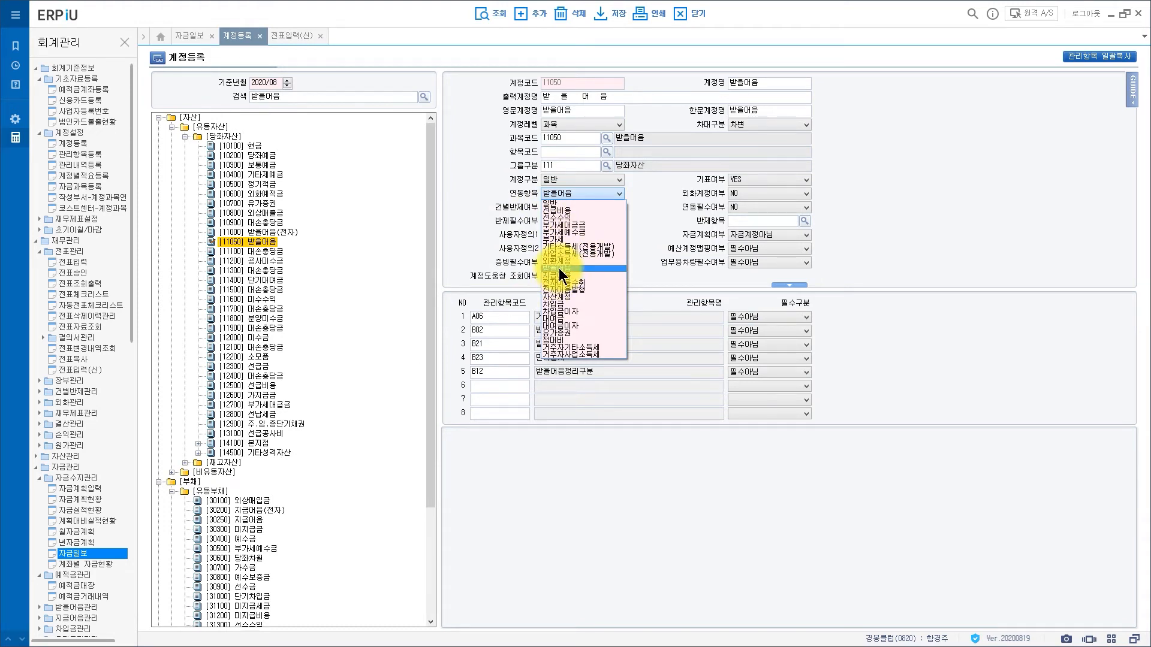
click(470, 243)
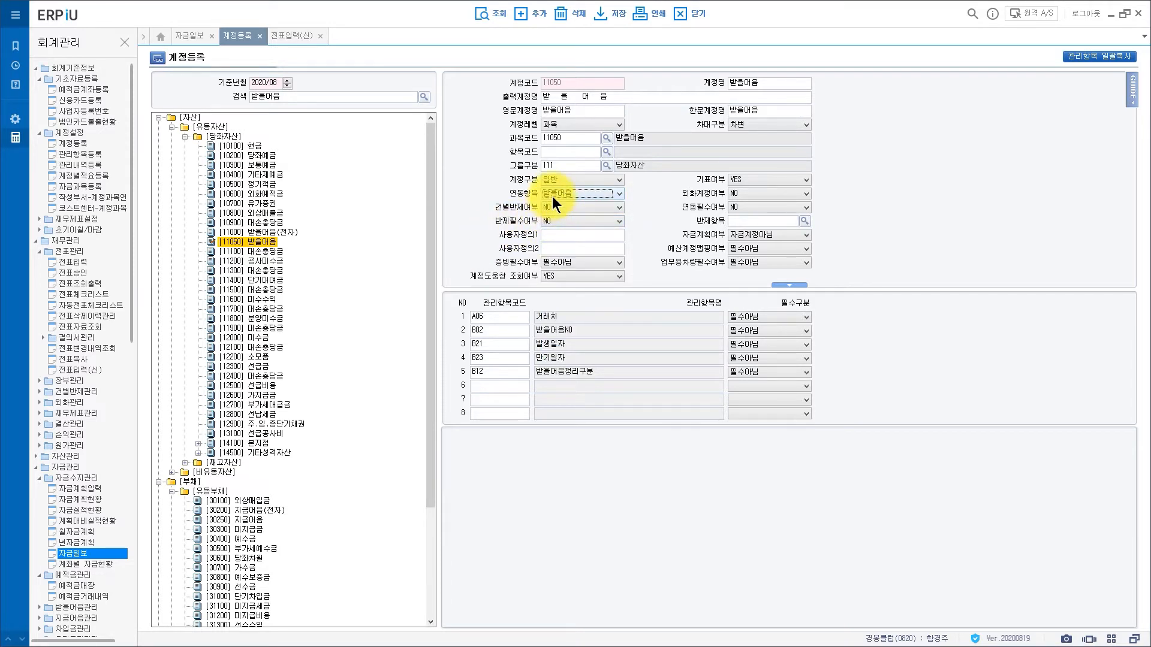
- Examine the 당좌예금 and 보통예금 account rows under 계좌별현황 in 자금일보
click(190, 36)
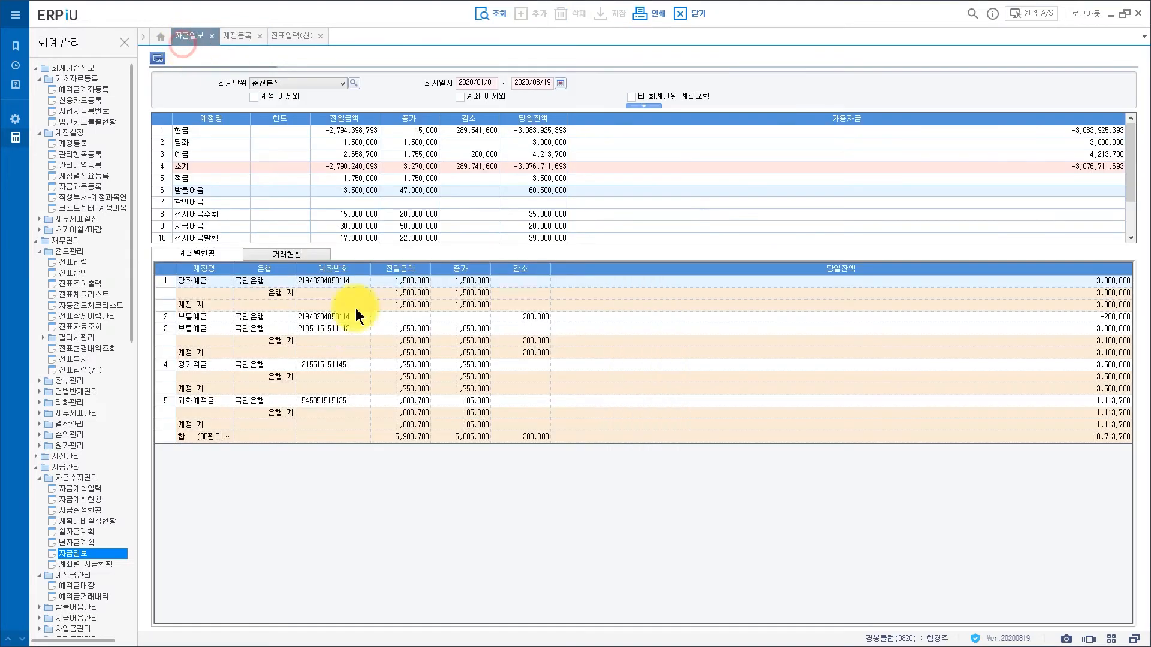
click(303, 317)
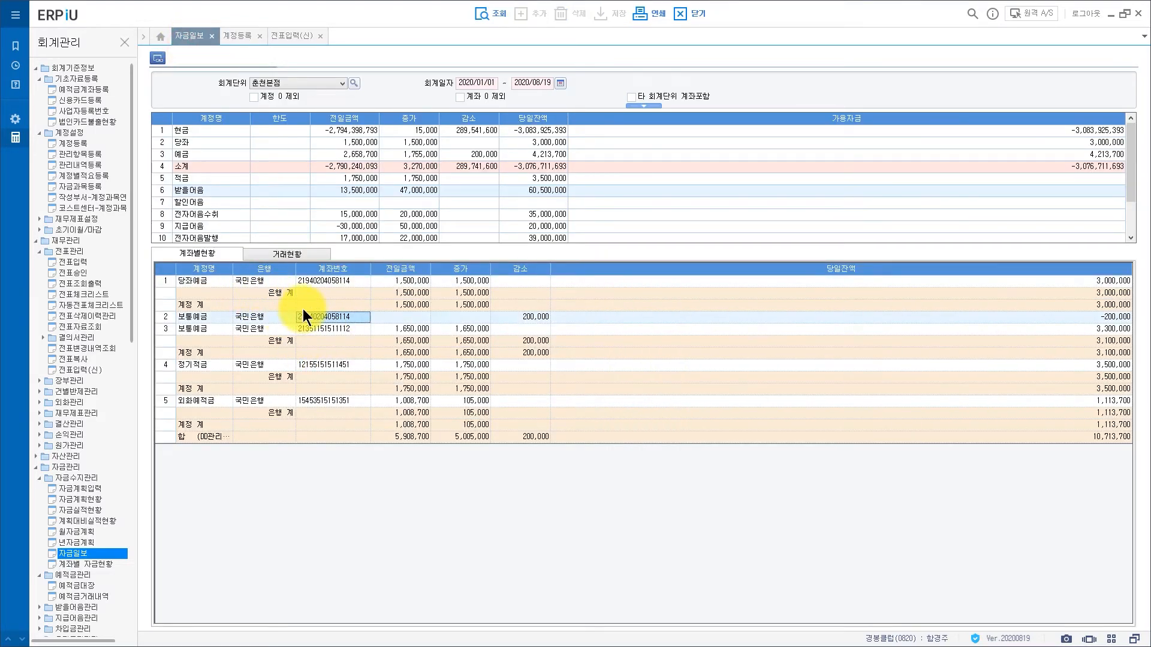
click(335, 282)
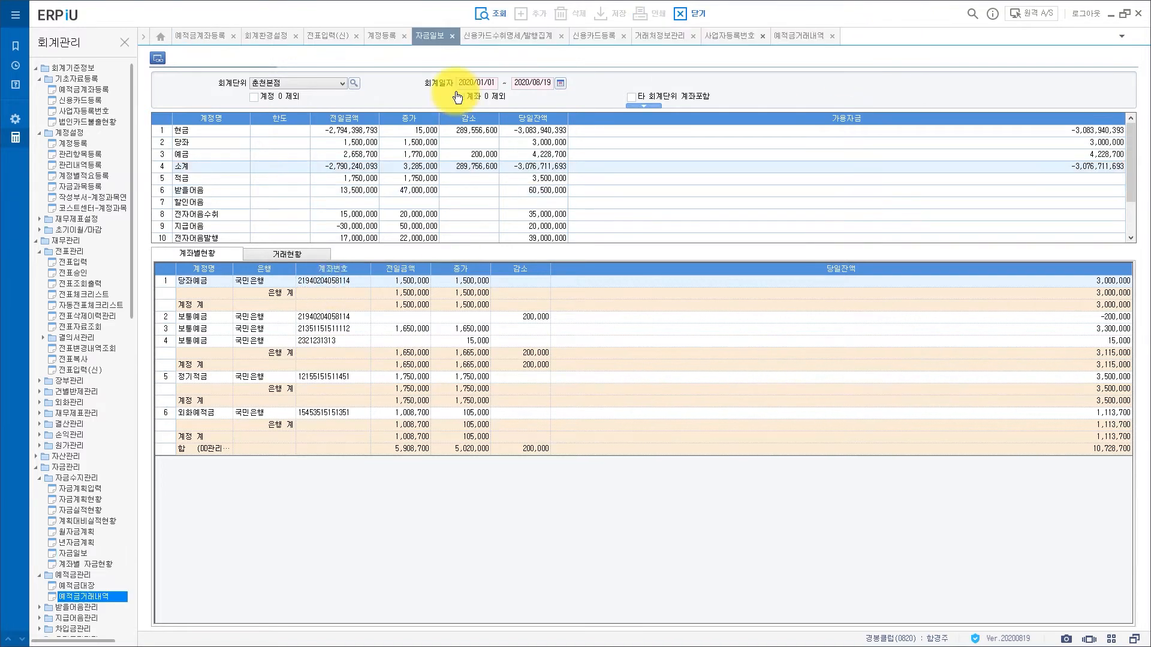
- Check 롯데카드's 신용카드구분 options in 신용카드등록 and compare the 복지카드 and 사업용카드 marks in 신용카드수취명세/발행집계
click(585, 37)
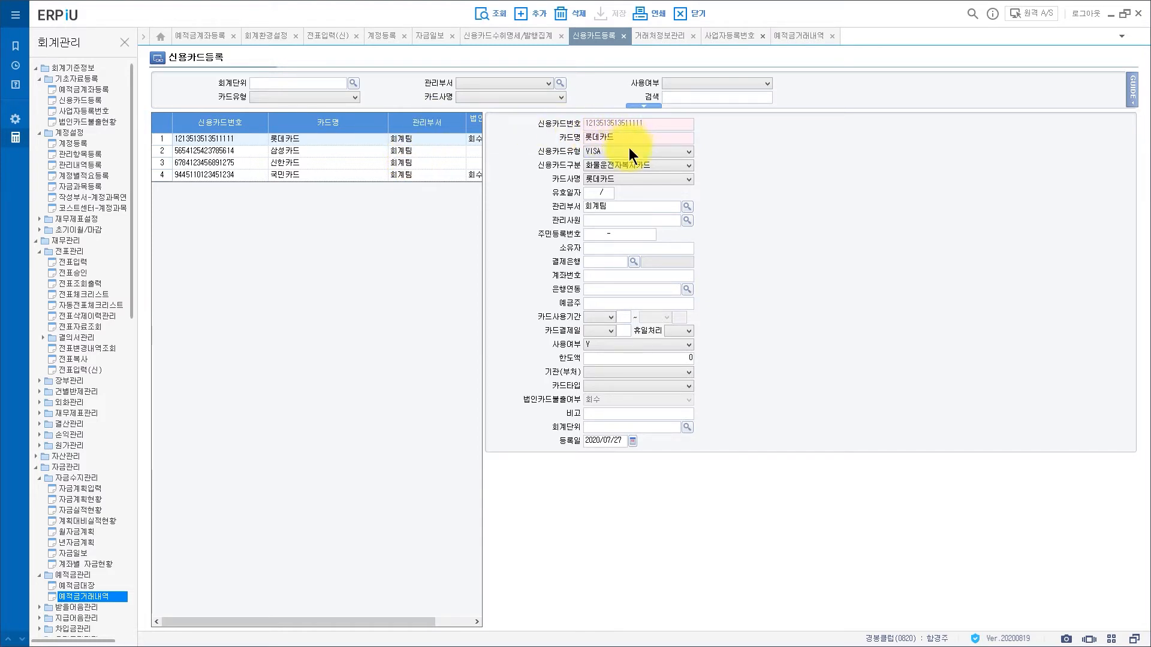
click(623, 168)
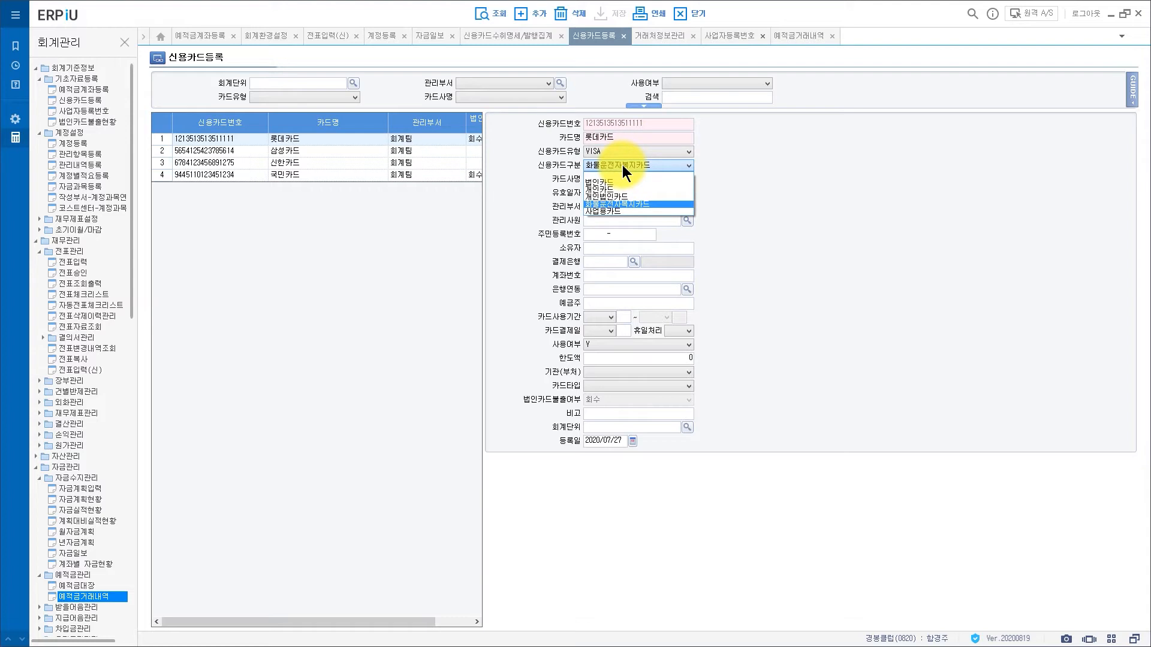
click(532, 35)
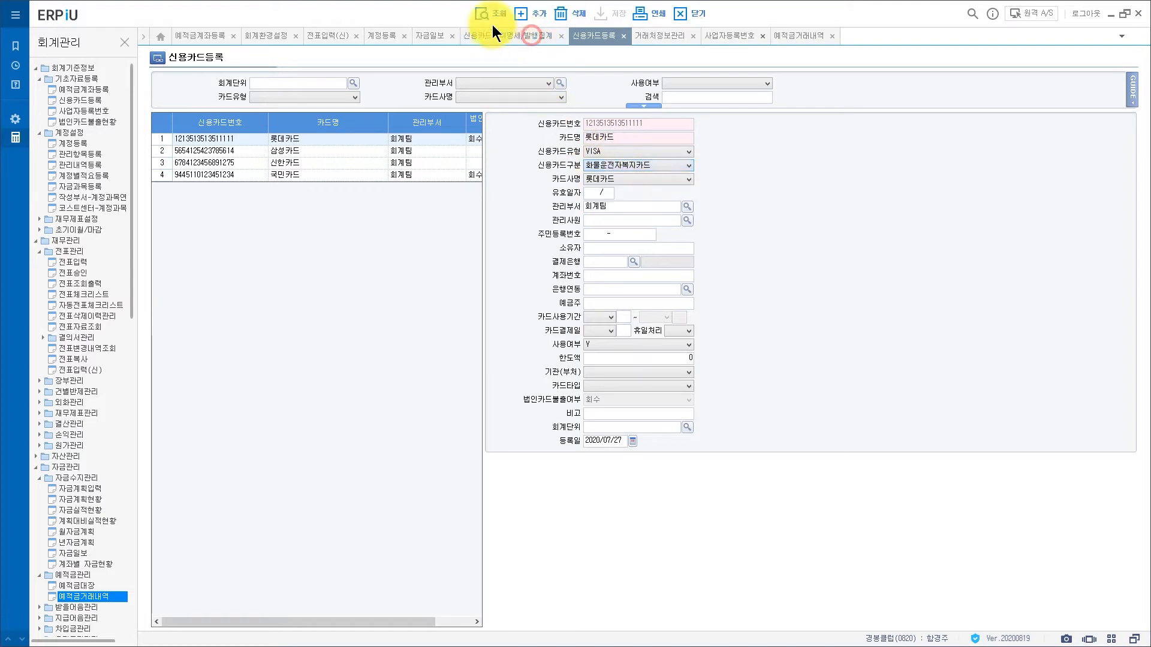
click(651, 223)
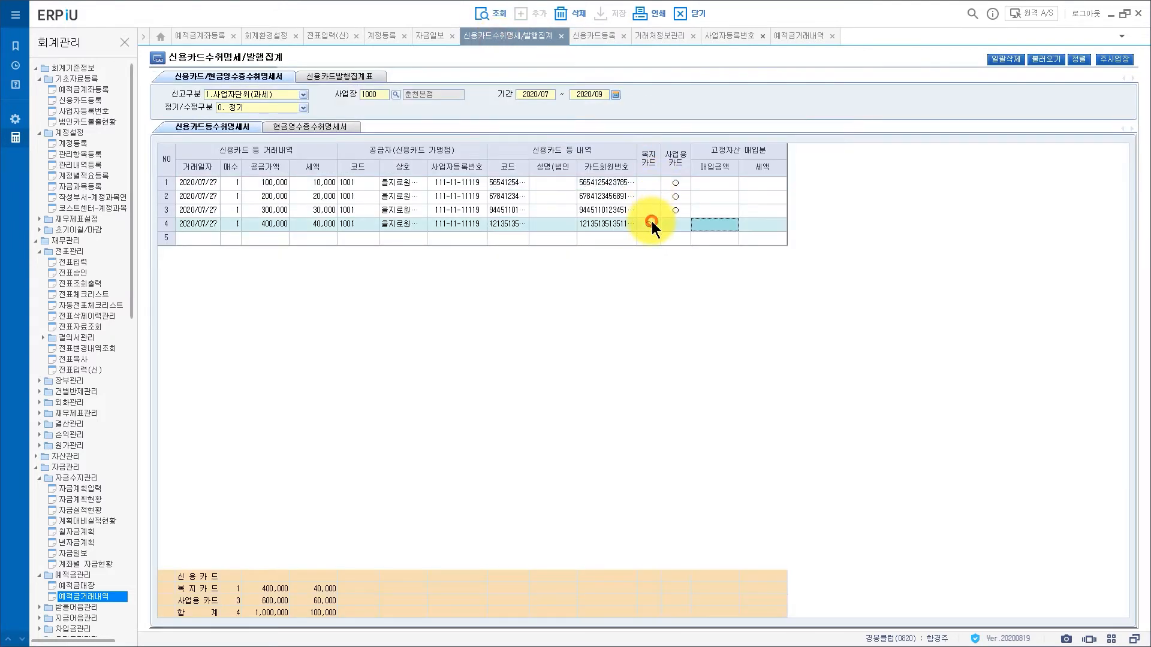
click(677, 196)
click(678, 187)
click(682, 210)
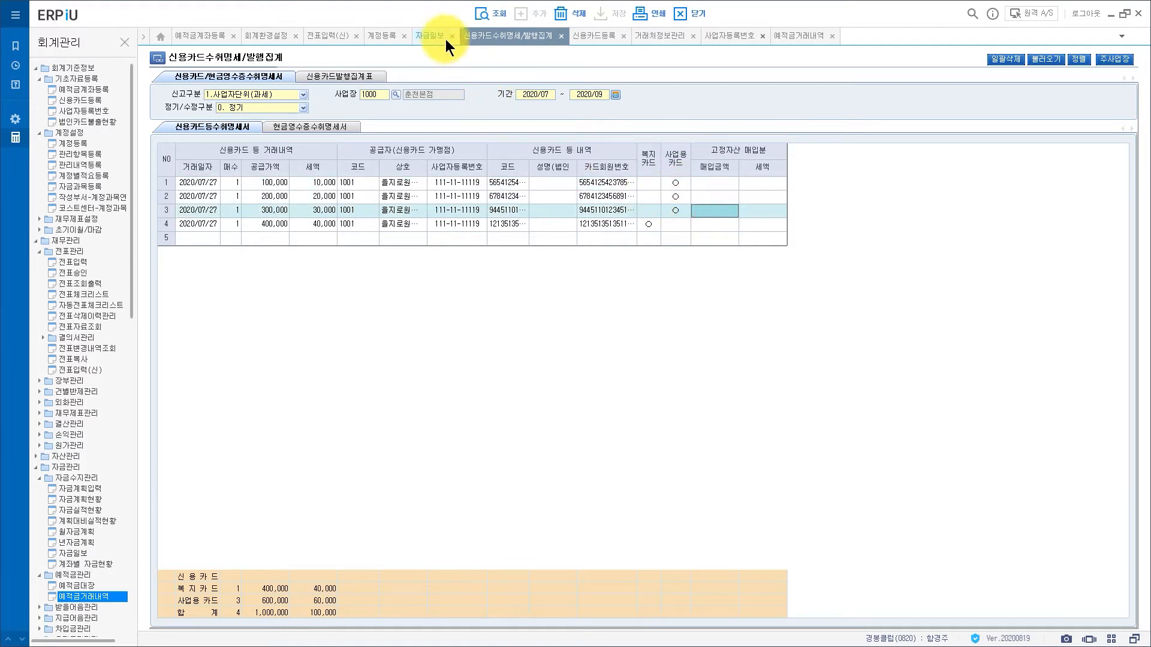
- Return to 신용카드등록 and review the 신용카드구분 and 신용카드유형 fields of 롯데카드
click(602, 36)
click(613, 165)
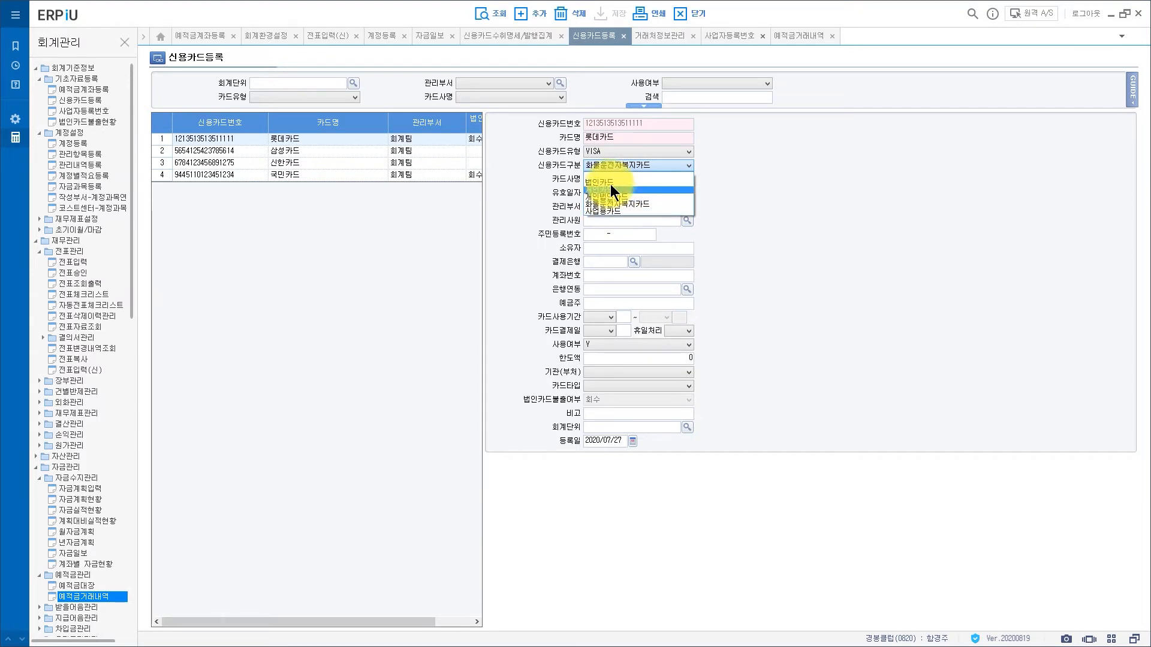
click(620, 152)
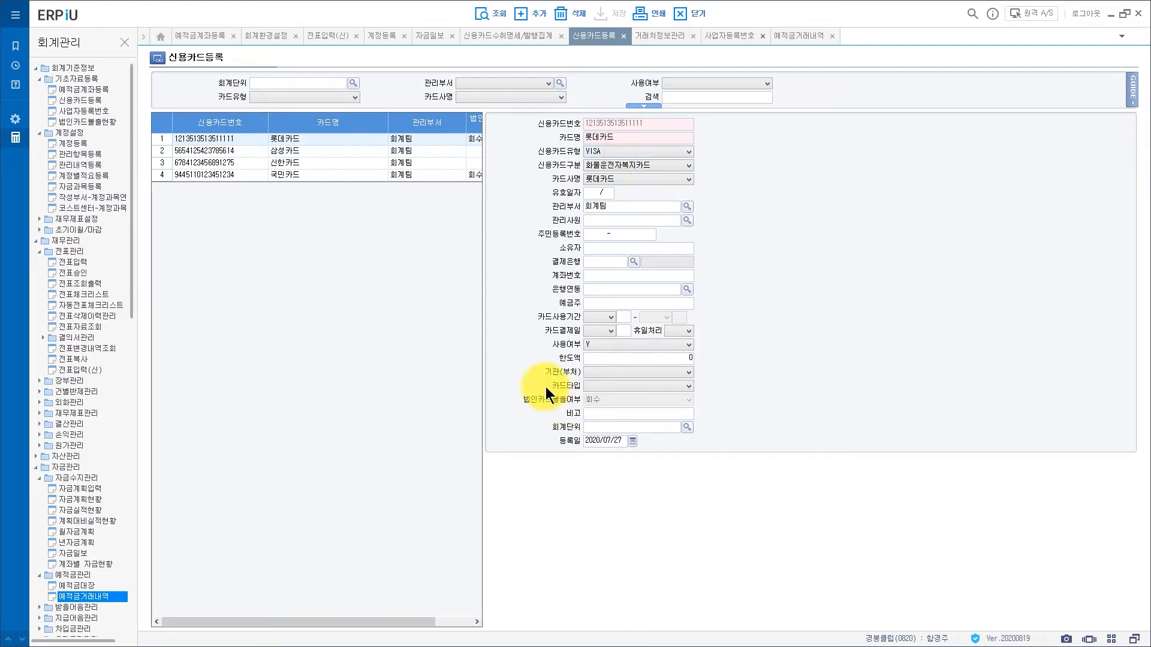
- Query 법인카드불출현황 for 춘천본점 and add a 불출등록 row for 신한카드
click(96, 123)
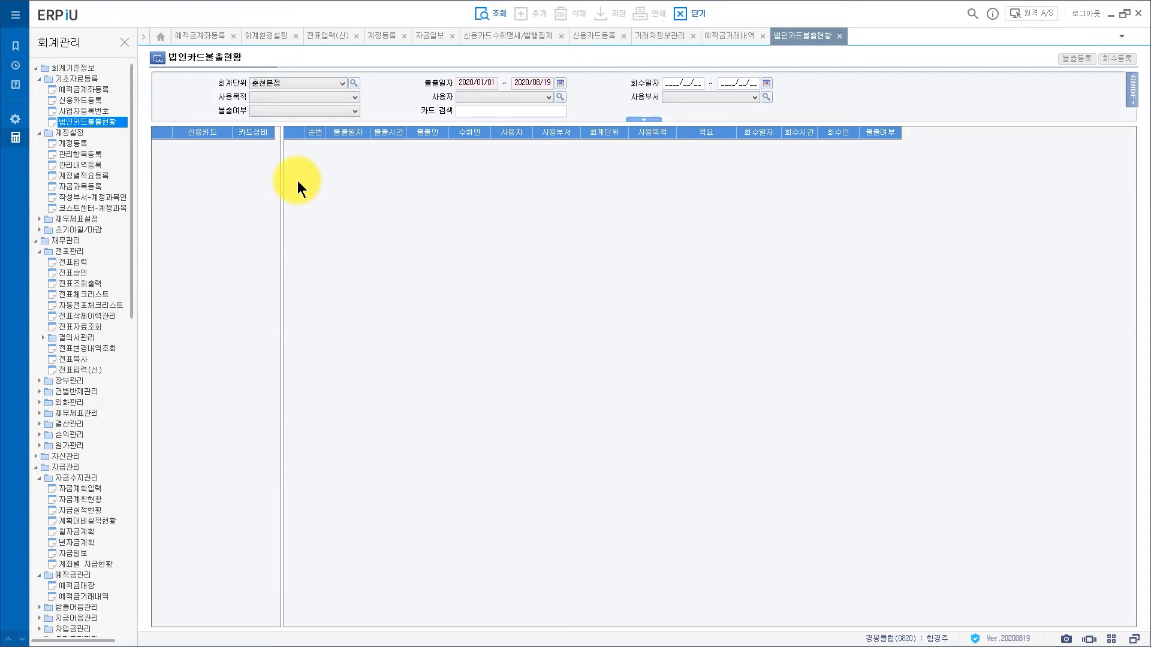
click(490, 21)
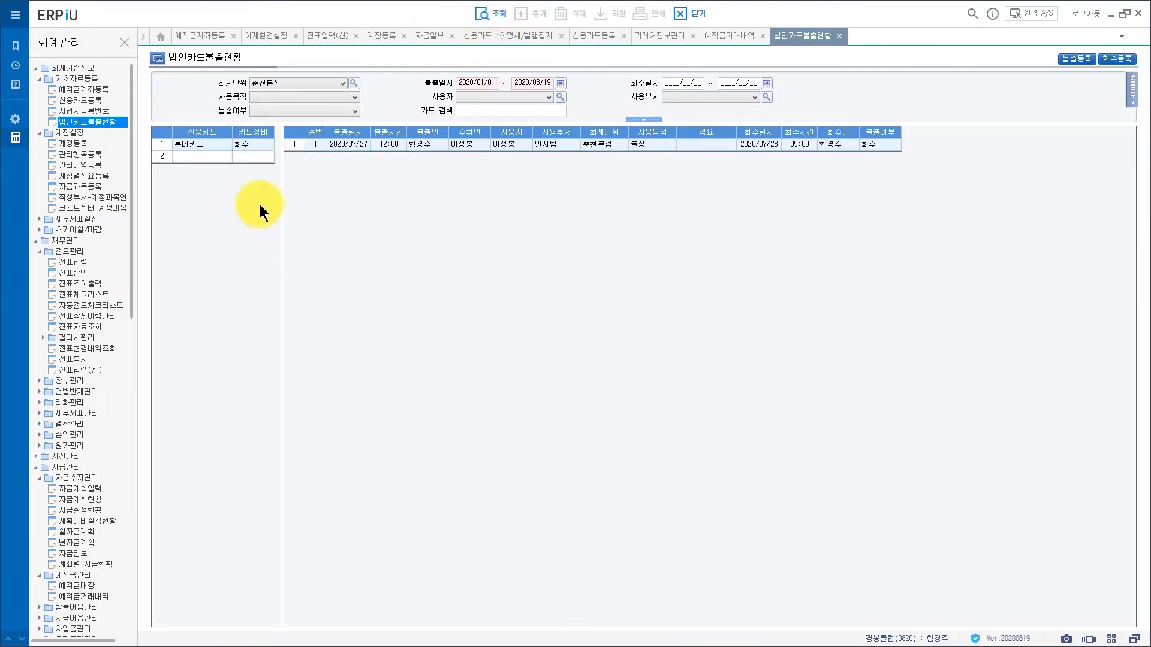
click(1081, 61)
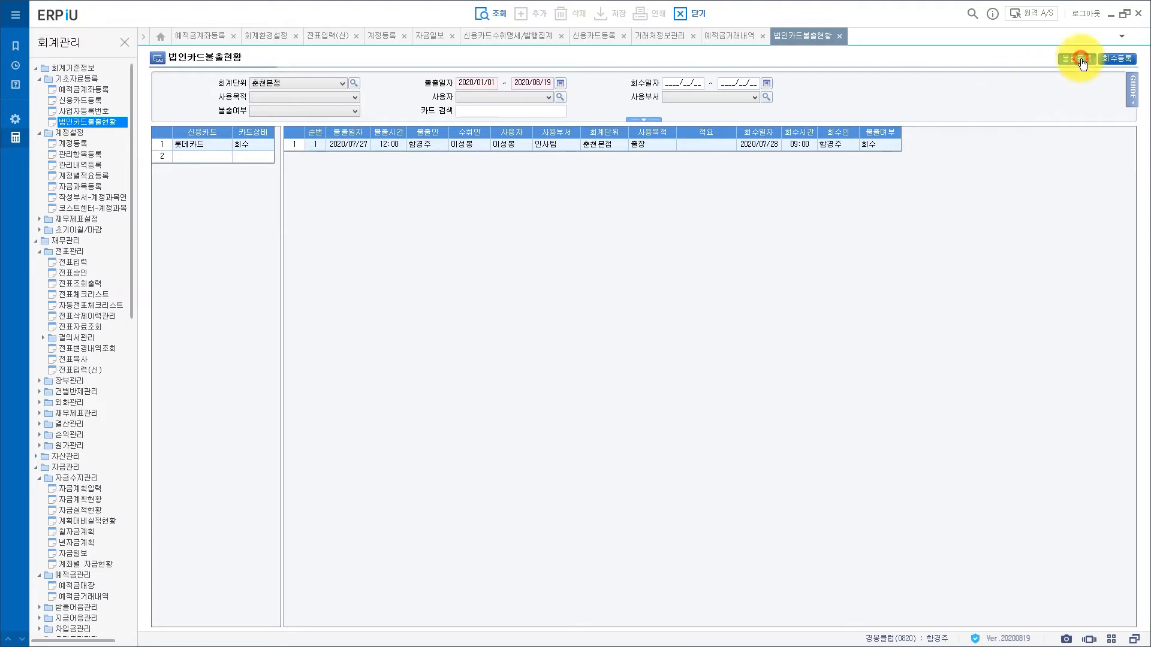
click(676, 214)
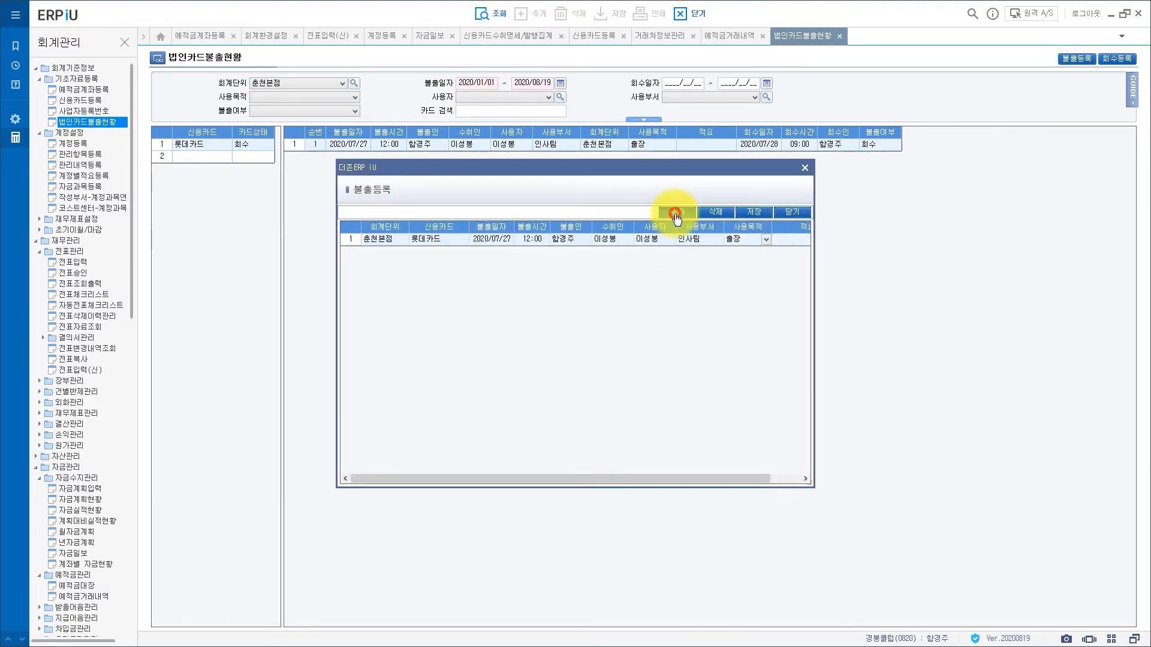
double_click(452, 253)
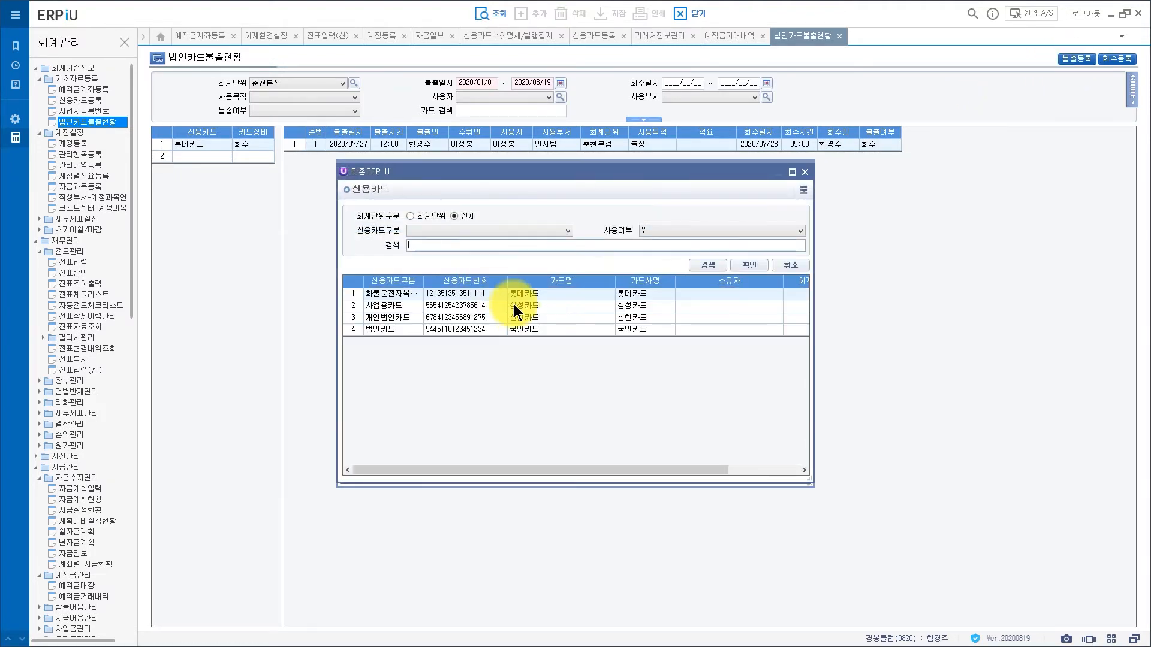
double_click(535, 318)
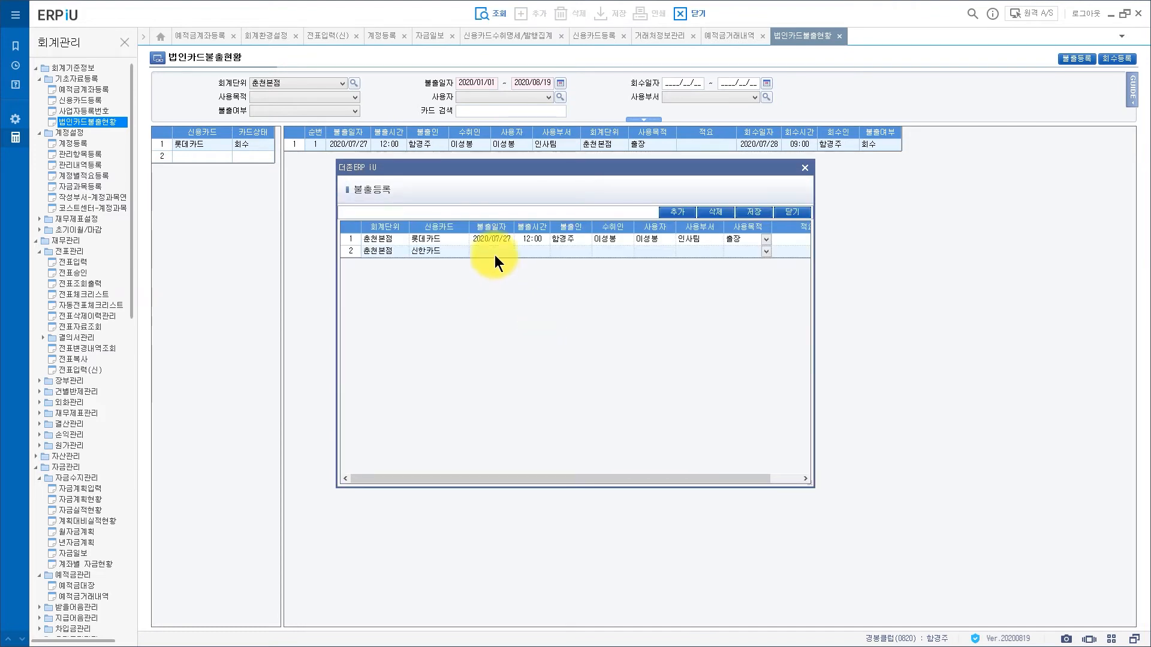
- Set the 신한카드 row's 불출일자 to 2020/08/19 and 불출시간 to 13:00
text(2020)
text(08191)
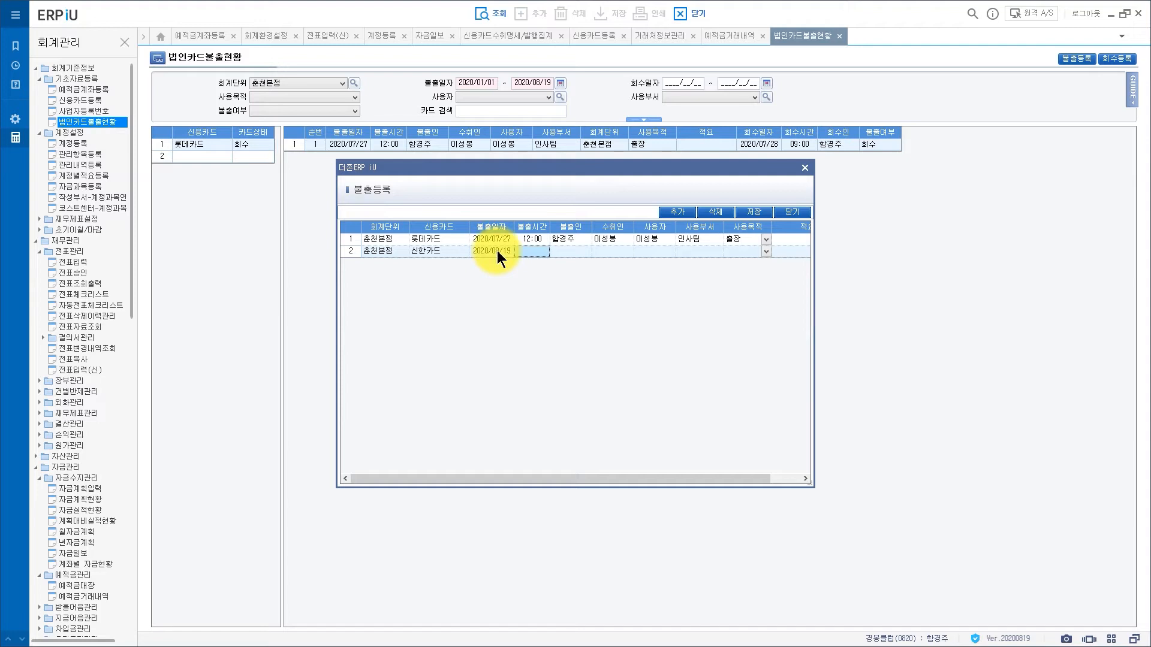
text(300)
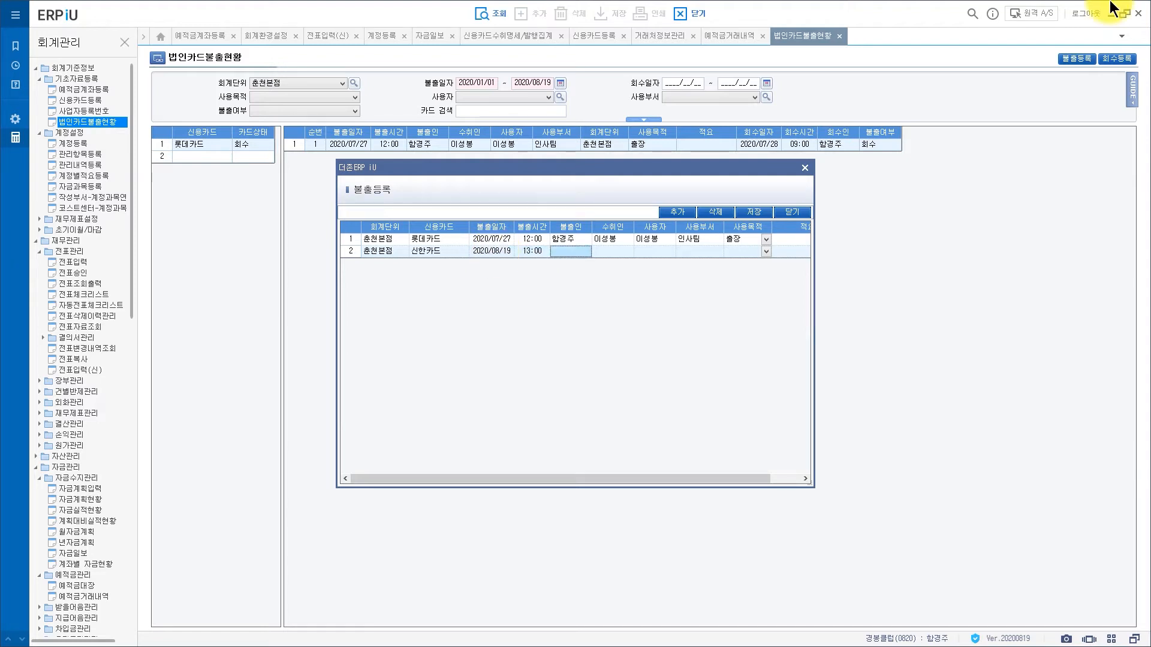
- Assign the 회계팀 employee as 불출인 and the 컨설팅팀 employee as both 수취인 and 사용자 for the 신한카드 row
double_click(584, 252)
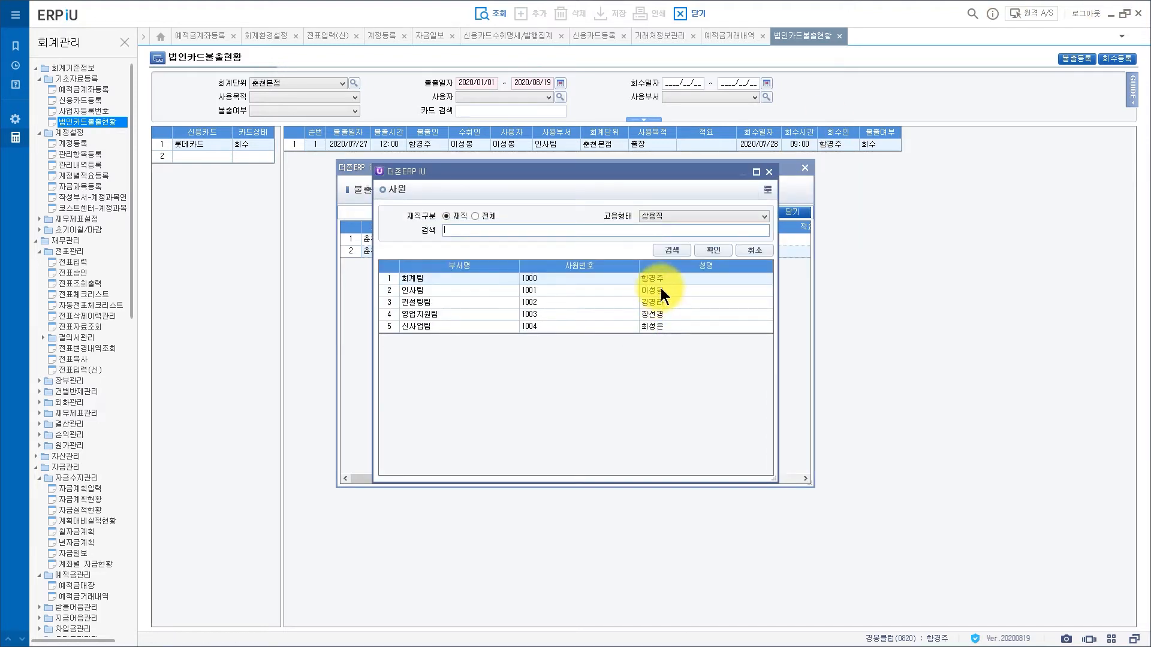
double_click(664, 277)
double_click(617, 257)
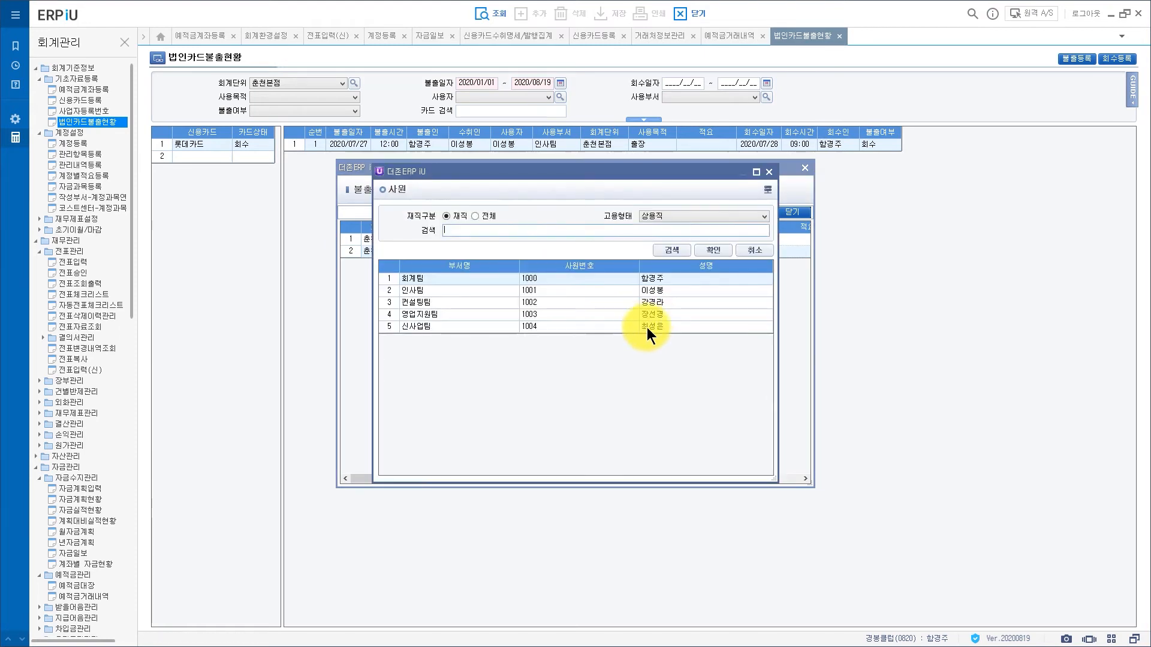
double_click(662, 303)
double_click(663, 257)
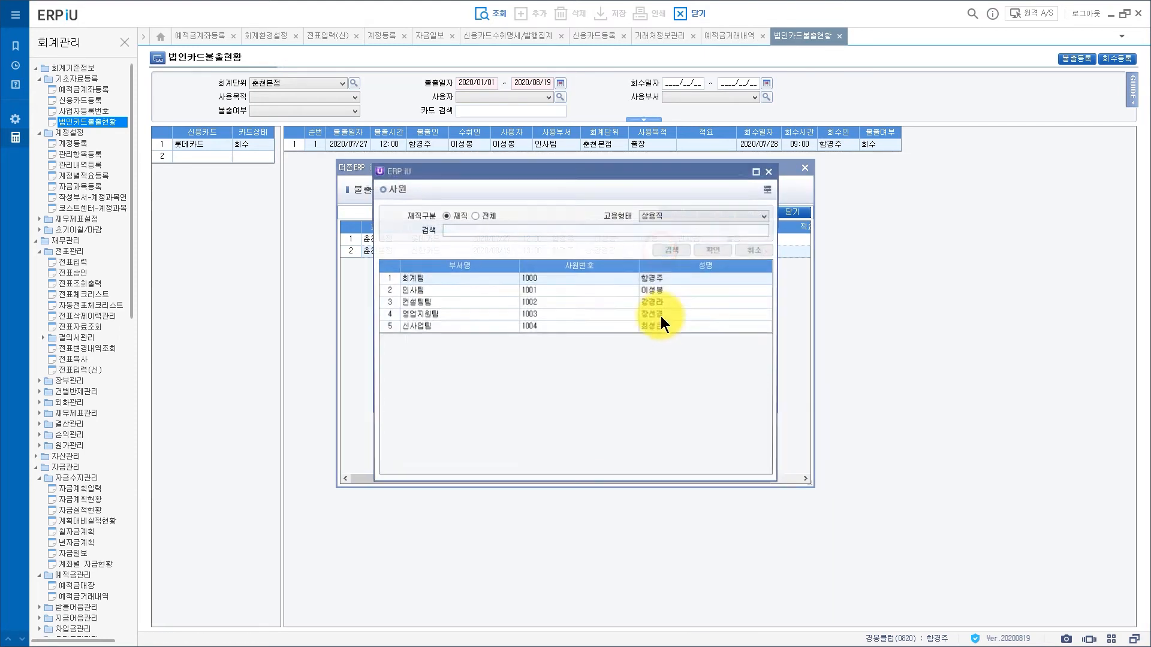
double_click(665, 302)
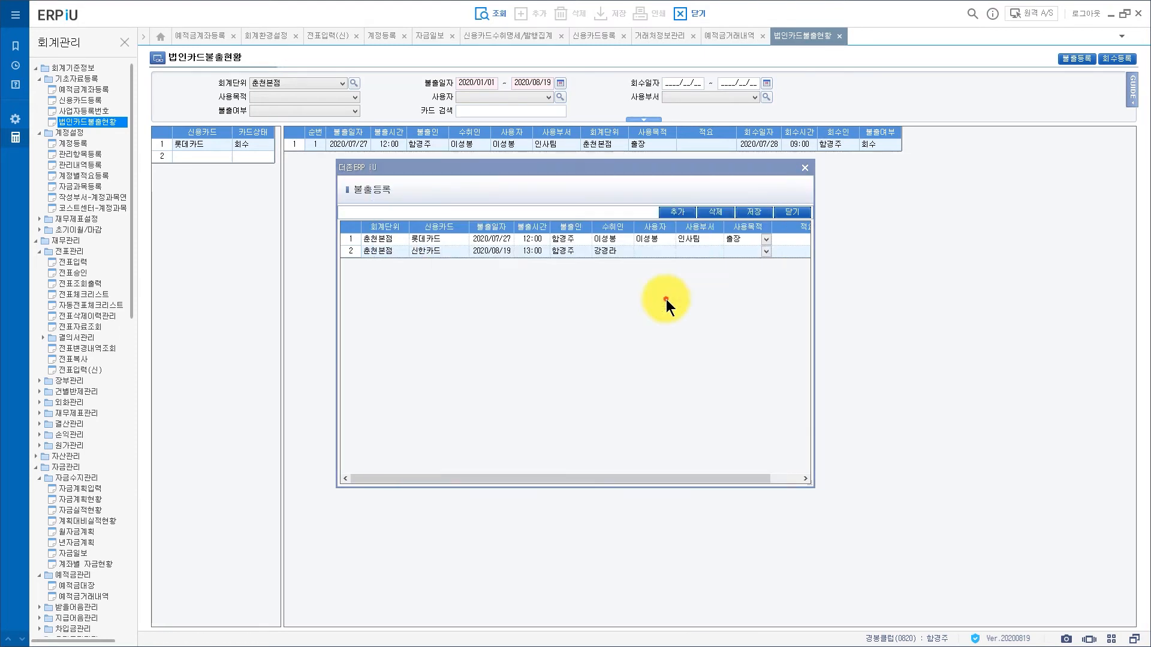
- Set the 신한카드 row's 사용목적 to 부서회식, then save and close 불출등록
click(766, 253)
click(742, 266)
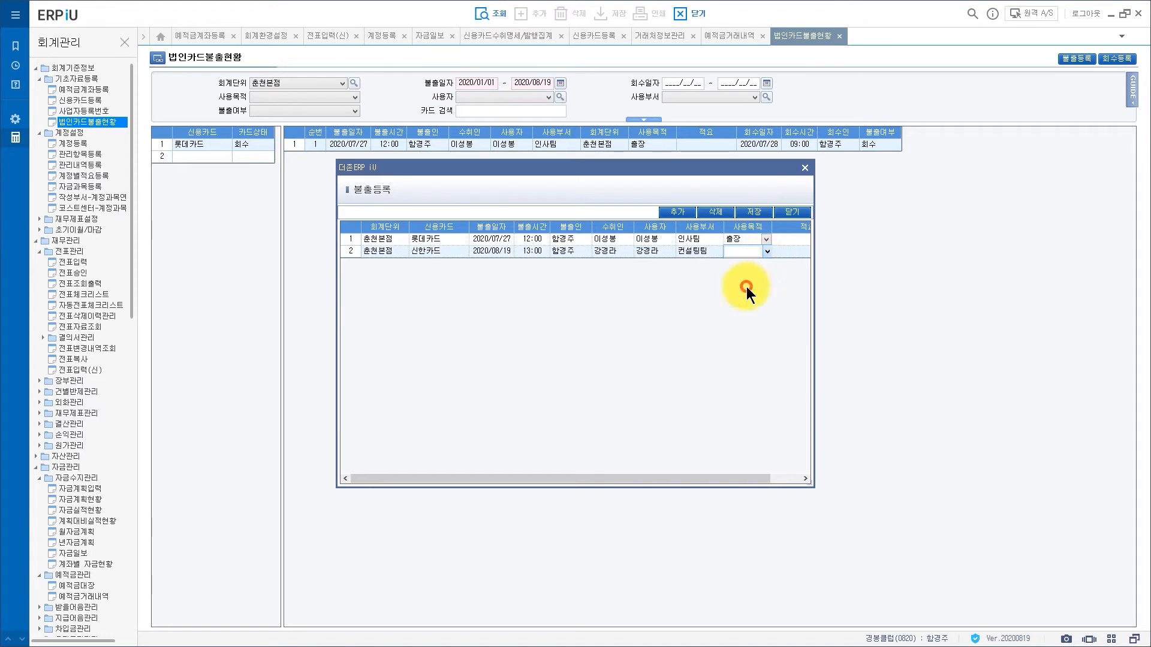
click(754, 211)
click(567, 363)
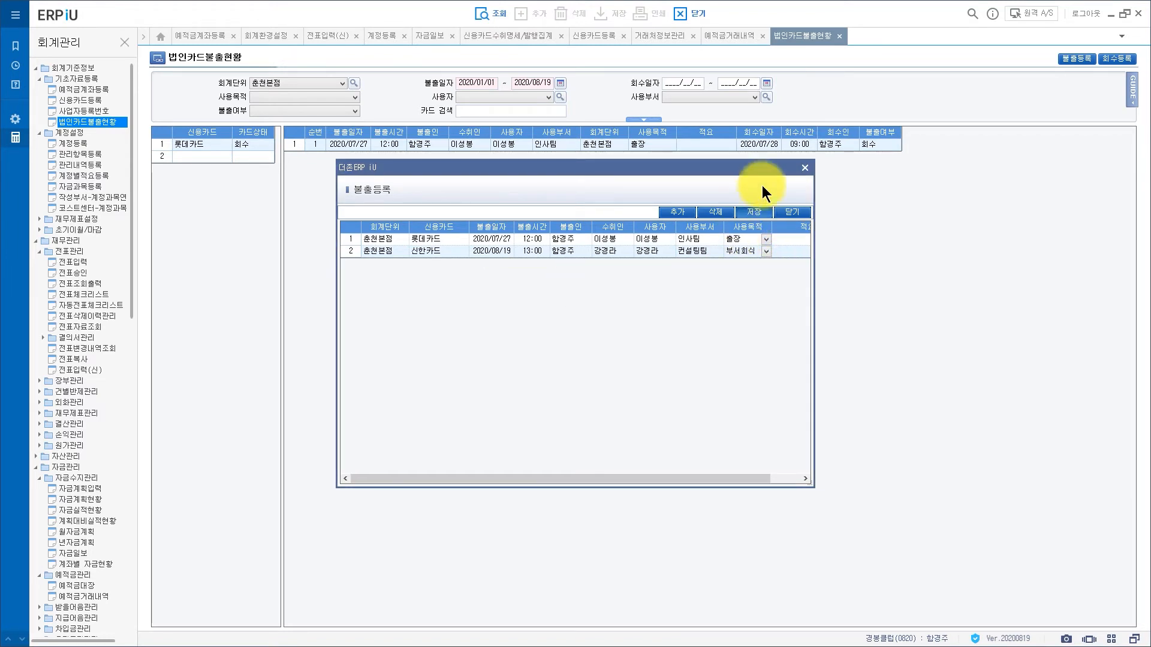
click(806, 168)
- Requery 법인카드불출현황 to view 신한카드's 카드상태 and check its 법인카드불출여부 in refreshed 신용카드등록 data
click(493, 13)
click(242, 168)
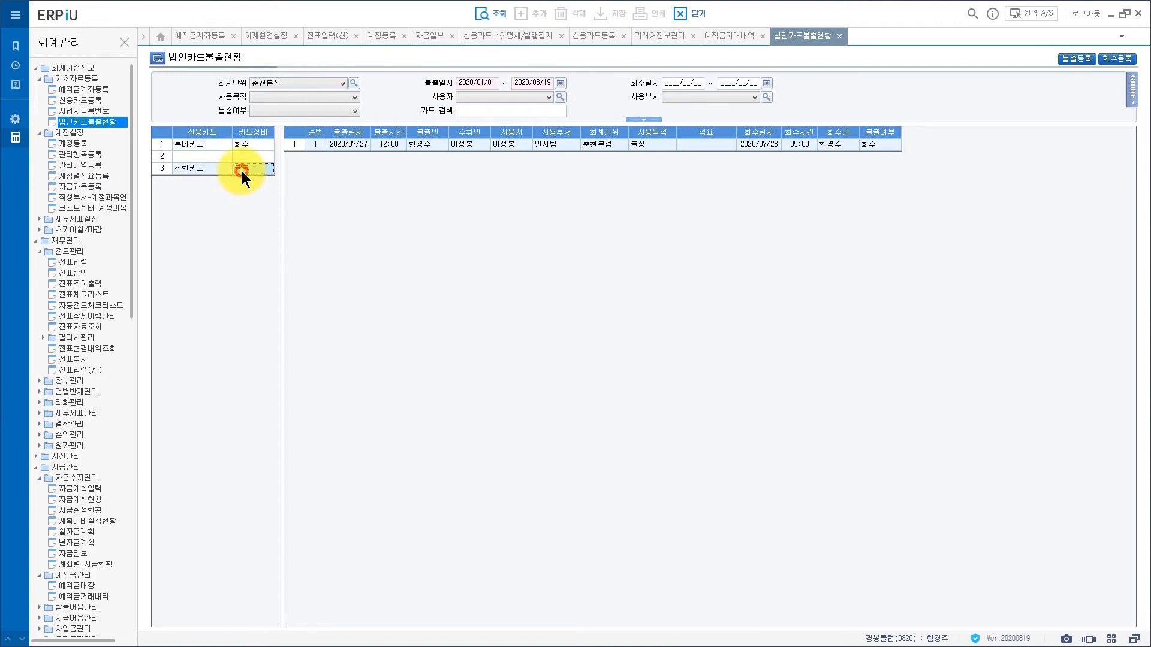
click(590, 38)
click(481, 14)
click(304, 163)
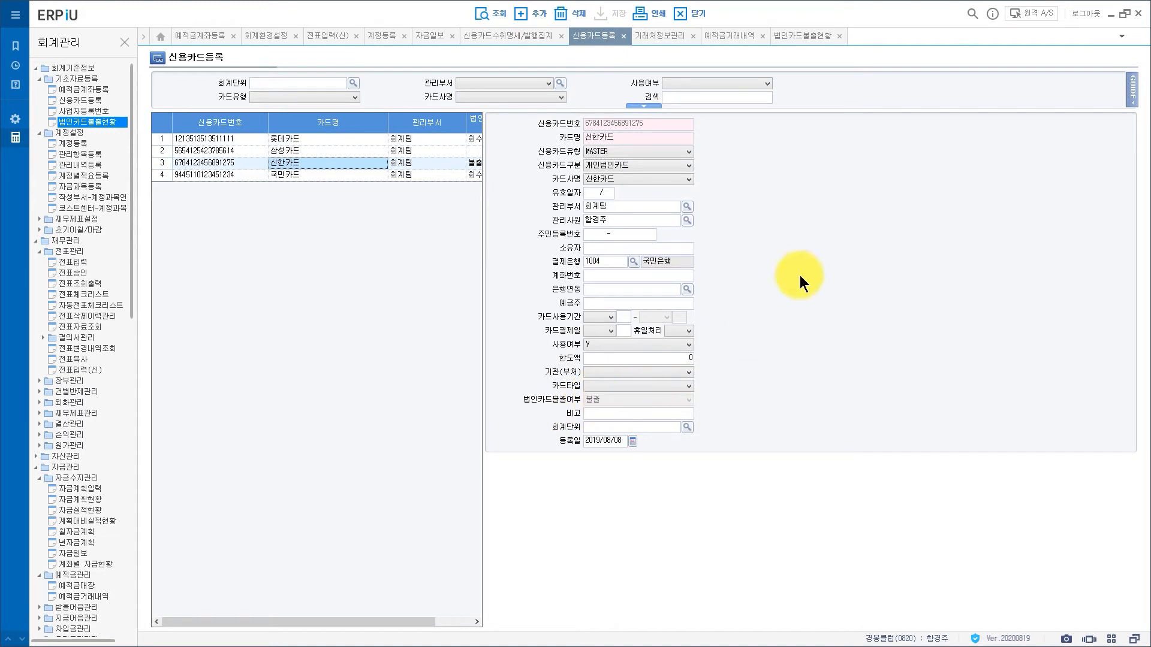
- Open 회수등록 for 신한카드 from 법인카드불출현황 and set 회수일자 to 2020/08/19 and 회수시간 to 15:00
click(802, 35)
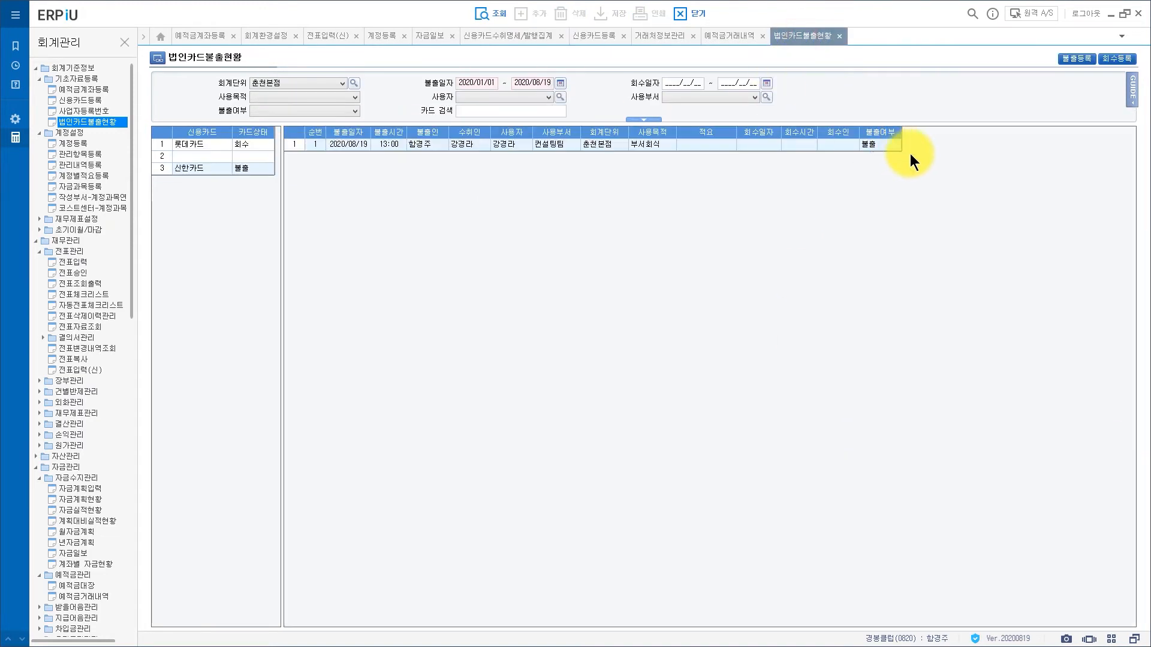
click(1116, 58)
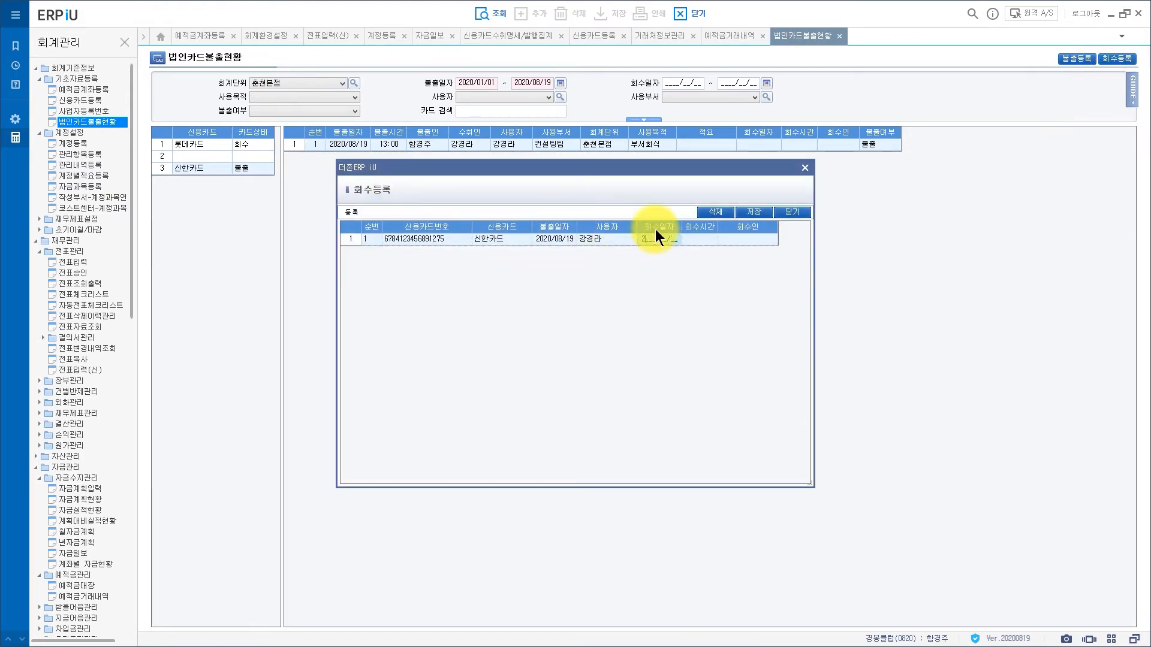
text(20200)
key(Return)
text(1500)
key(Return)
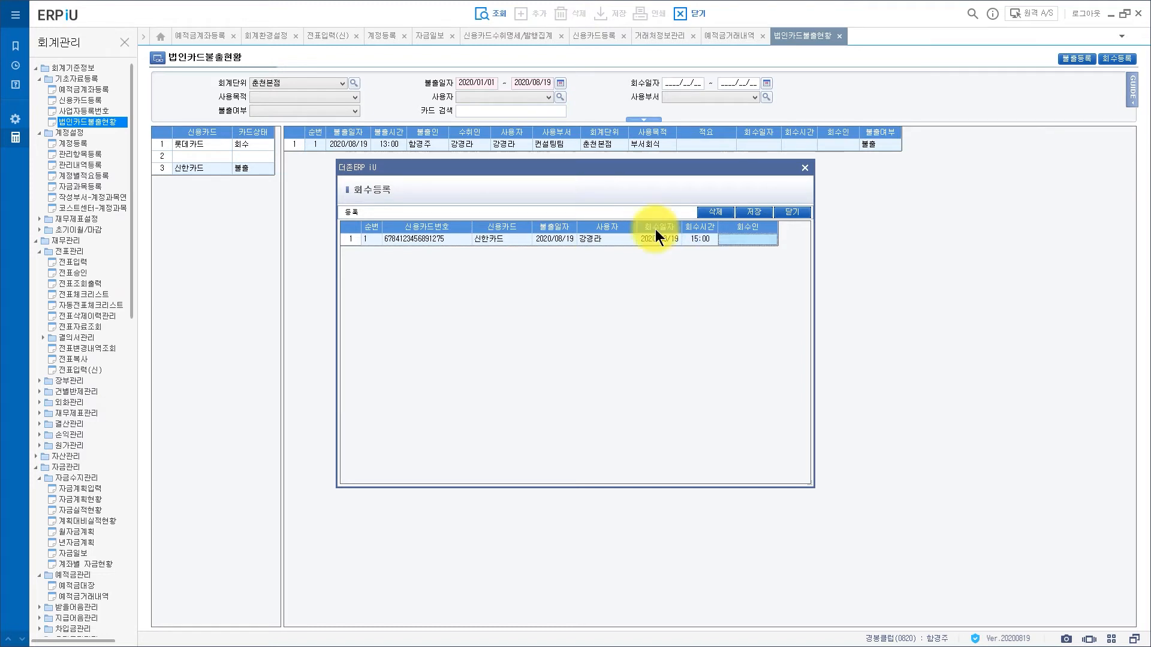
- Assign the 회계팀 employee as 회수인 for the 신한카드 row, then save and close 회수등록
double_click(734, 241)
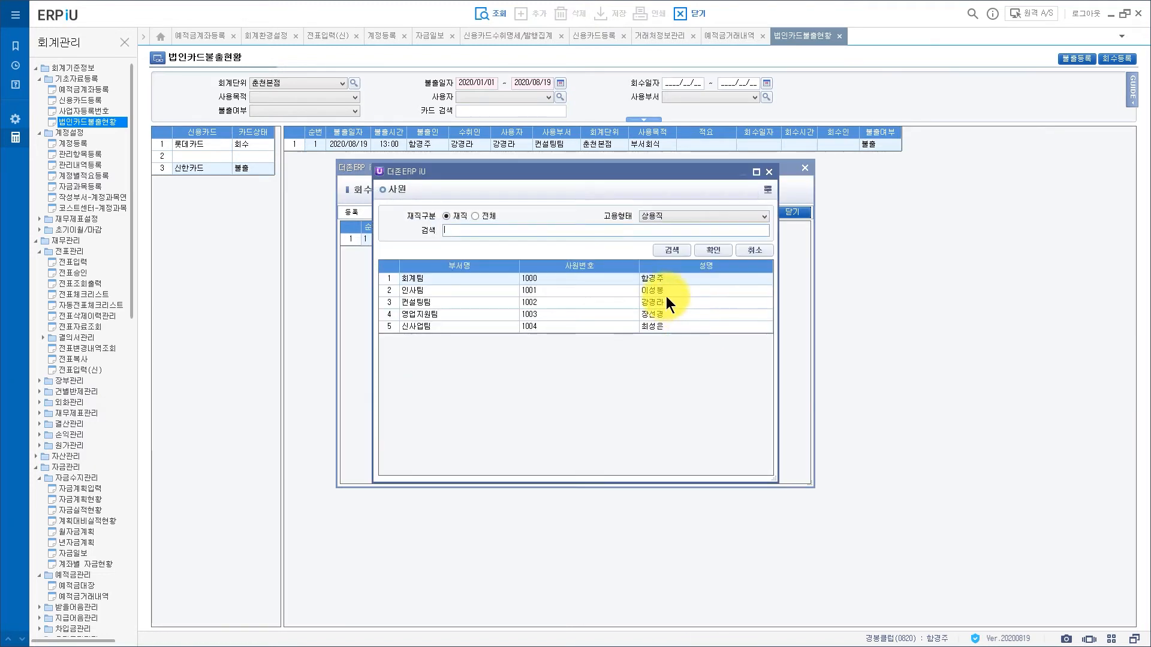
click(666, 278)
click(667, 278)
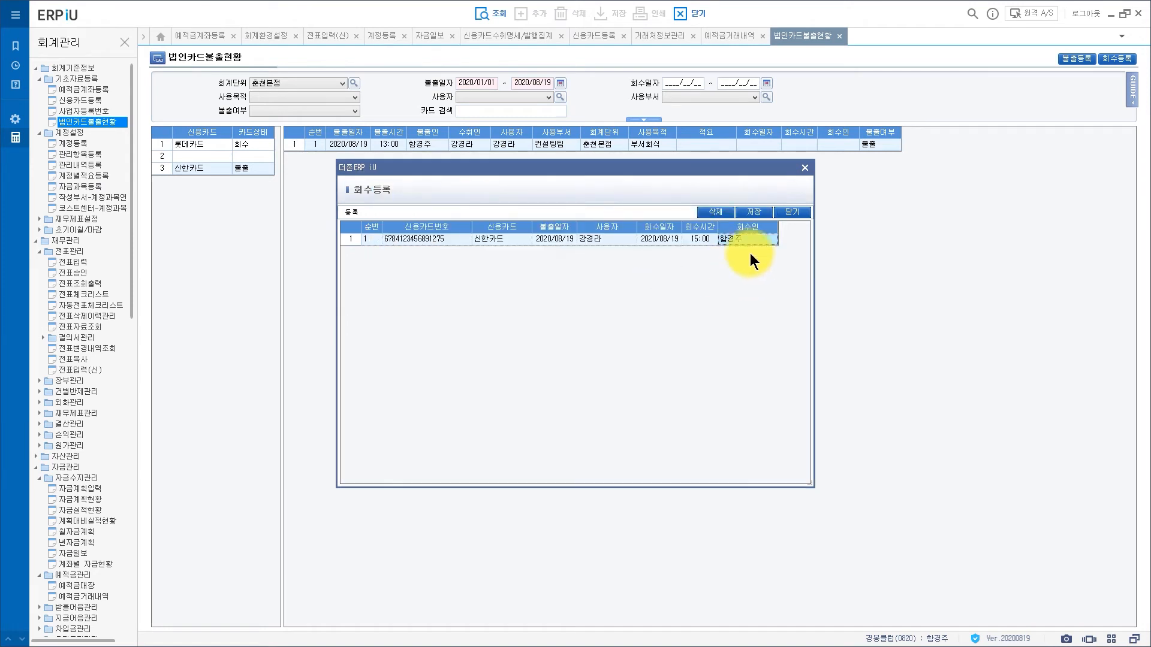
click(757, 215)
click(576, 360)
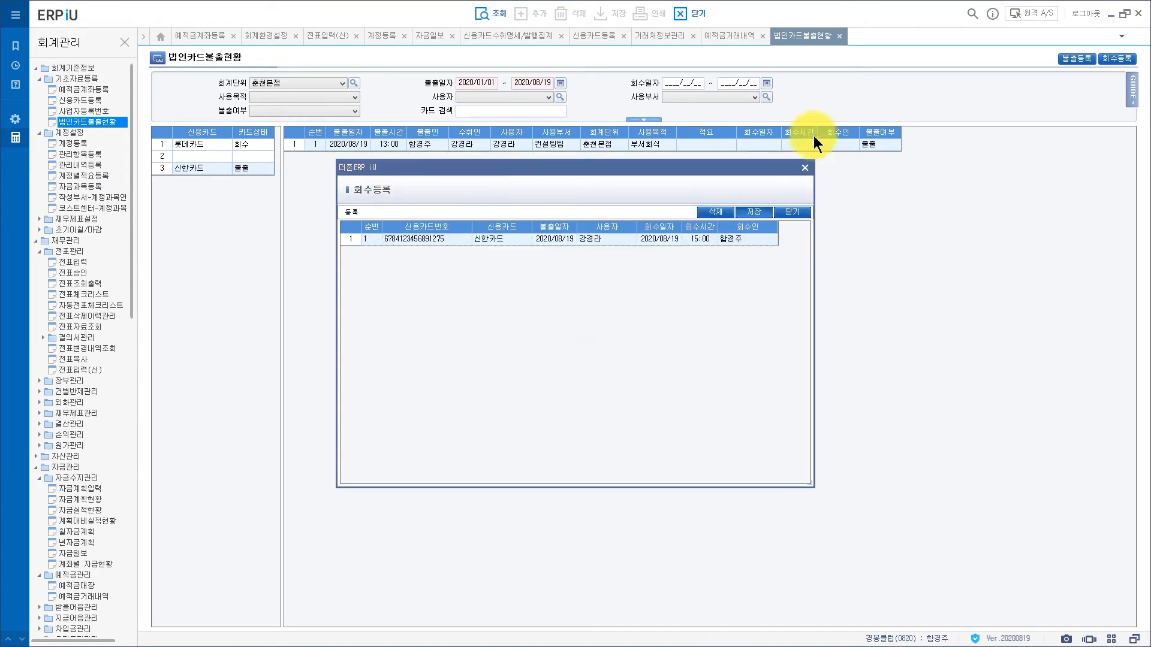
click(794, 212)
- Check 신한카드's 카드상태 in 법인카드불출현황 and its 법인카드불출여부 in requeried 신용카드등록 data
click(249, 168)
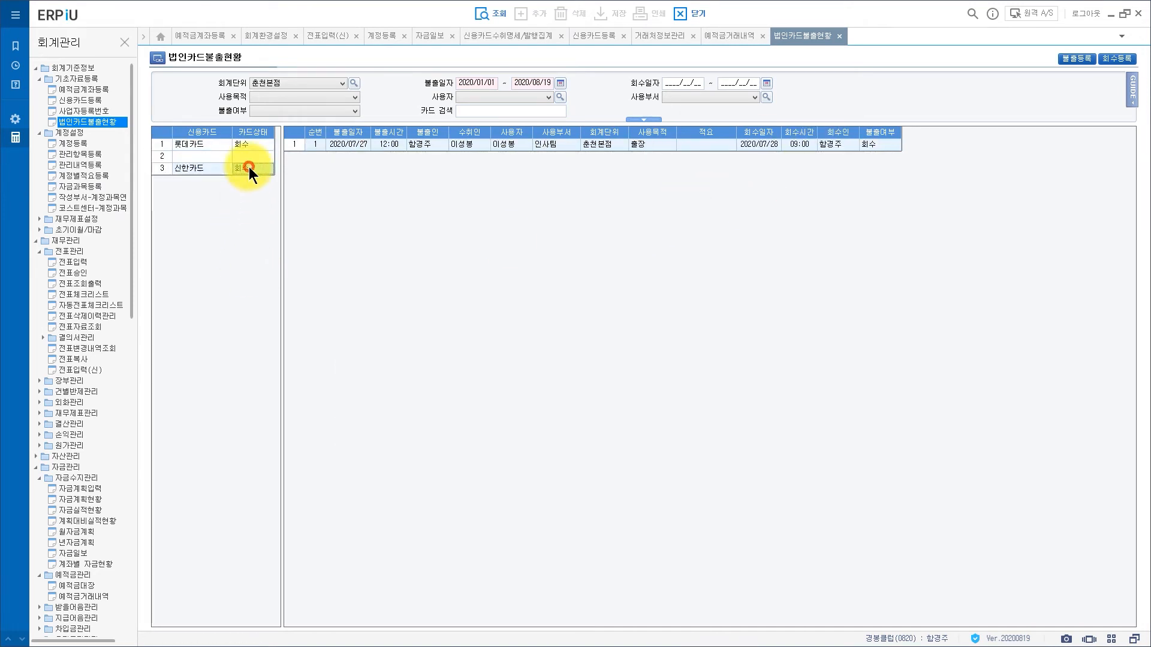
click(593, 38)
click(490, 13)
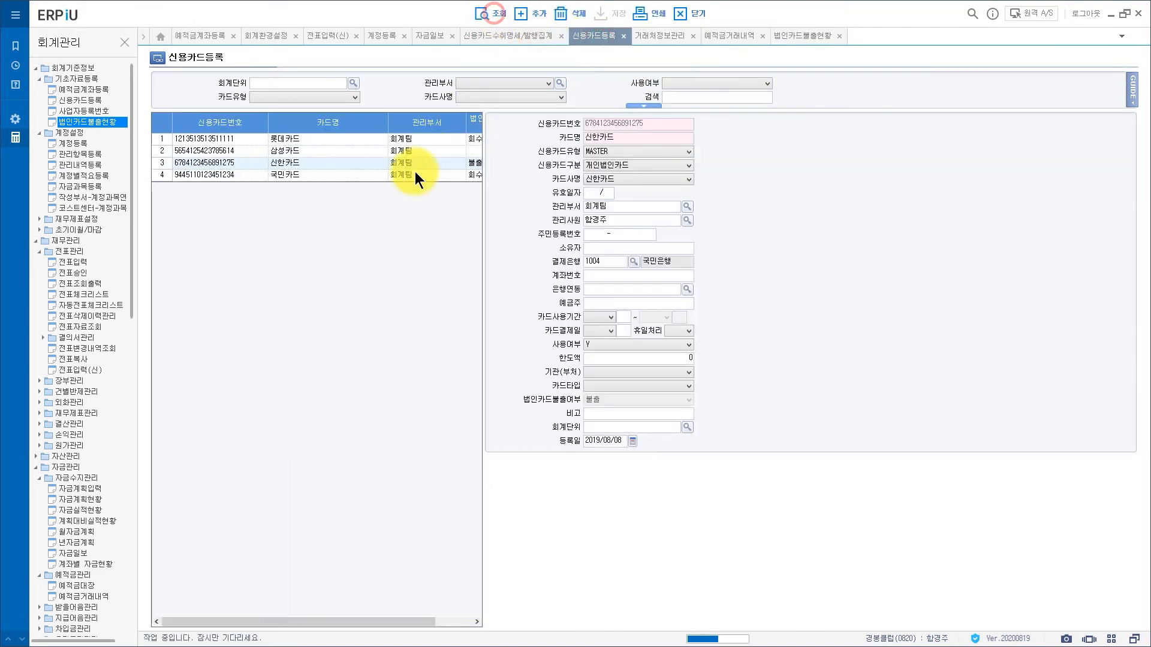
click(329, 164)
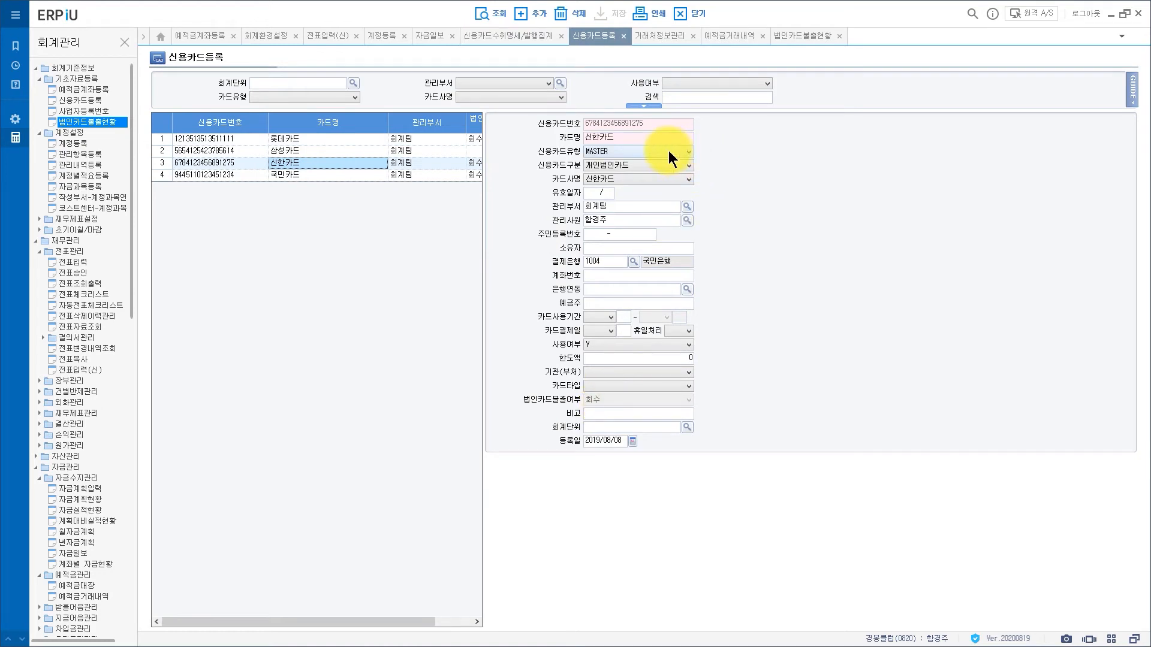
- Query the vendor list in 사업자등록번호, then search for and open 거래처정보관리
click(91, 111)
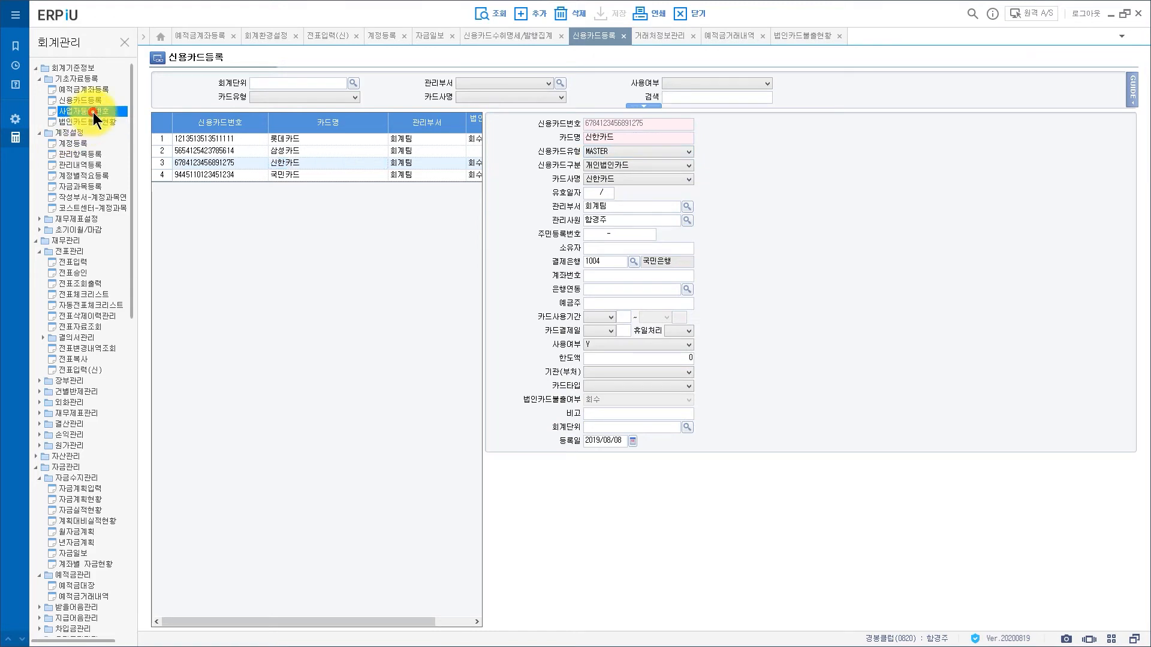
click(489, 13)
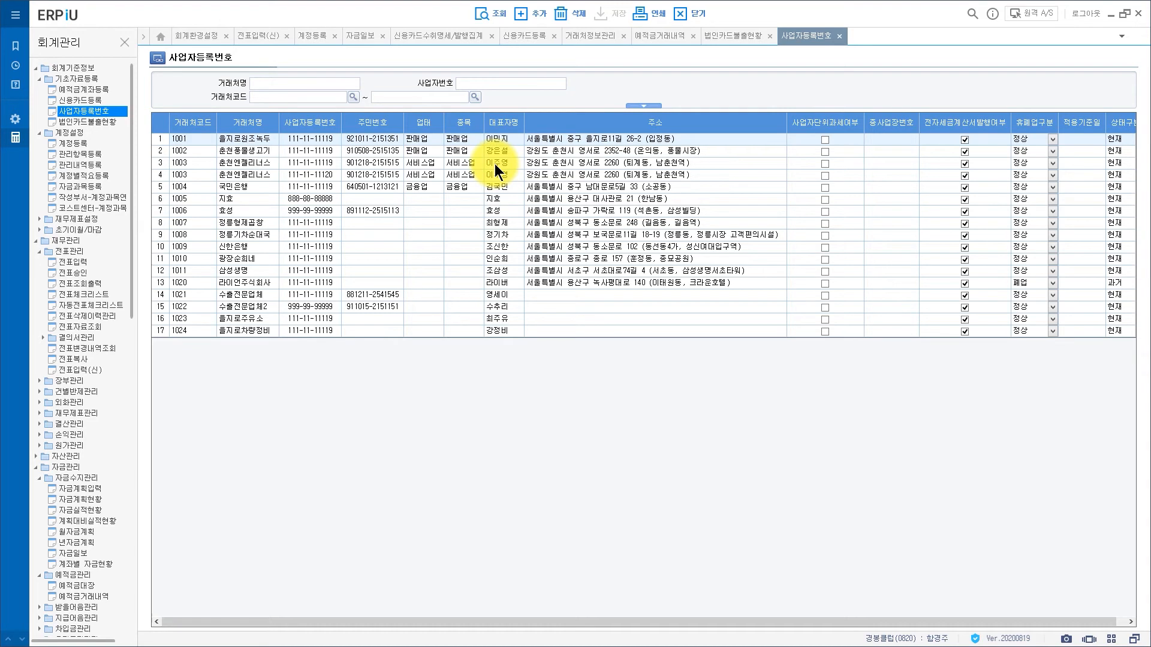
click(973, 16)
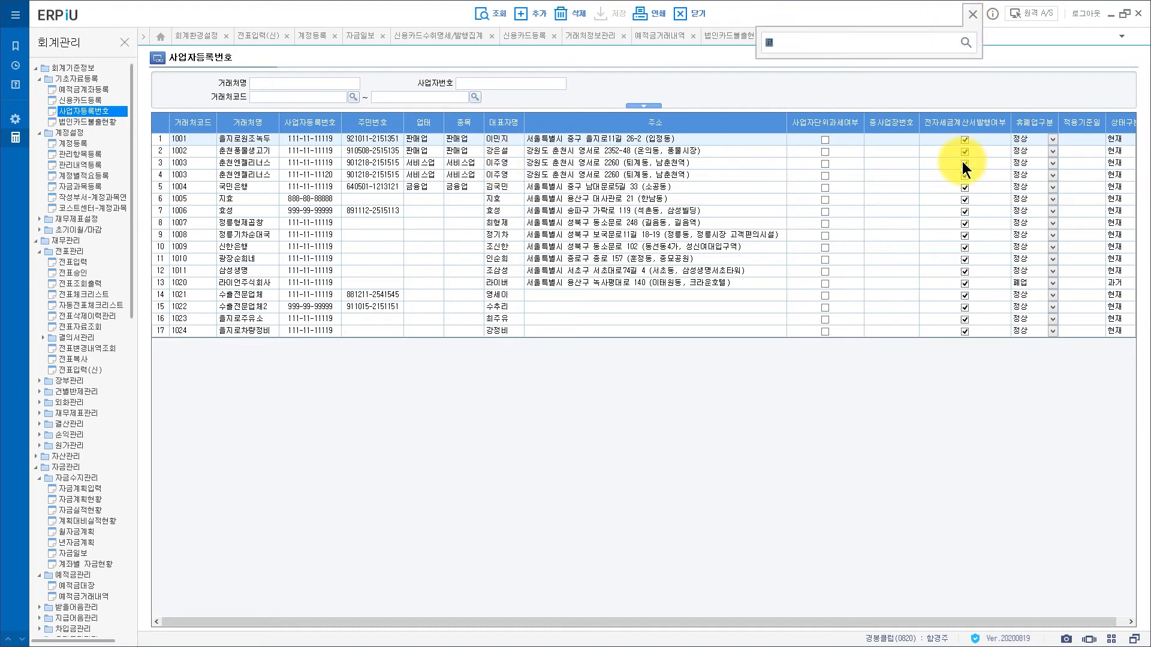
text(거래처정보관리)
key(Return)
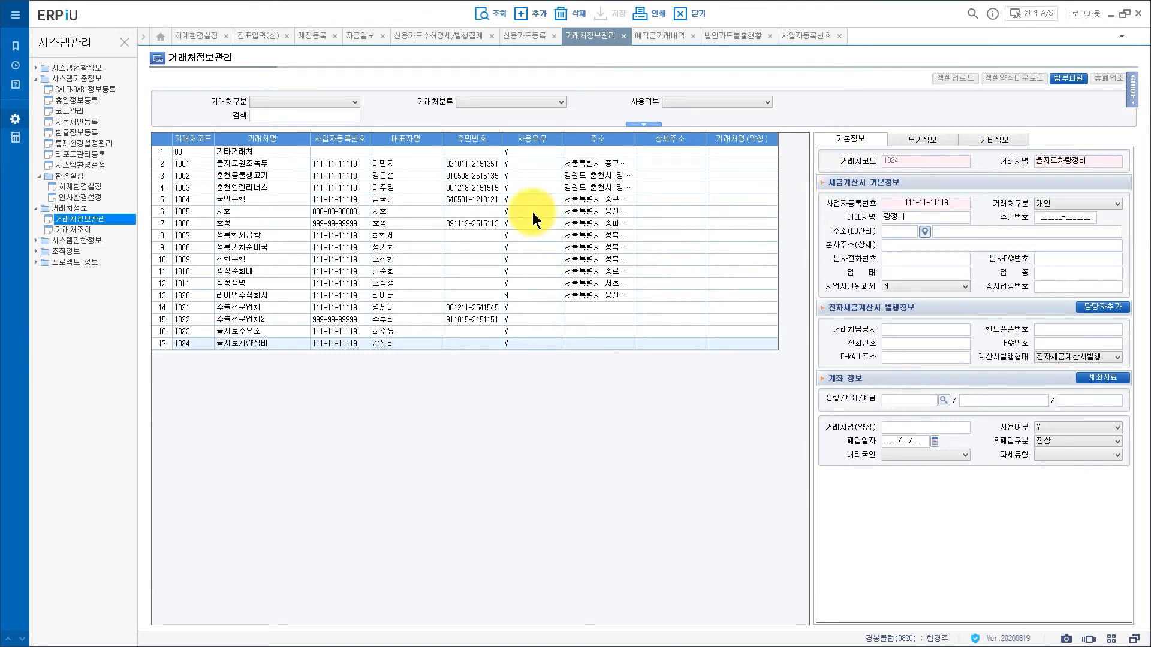
- Add and save a vendor with 거래처코드 1025, 거래처명 1025 and a 사업자등록번호, then requery the 사업자등록번호 list
click(524, 16)
click(1053, 159)
text(1025)
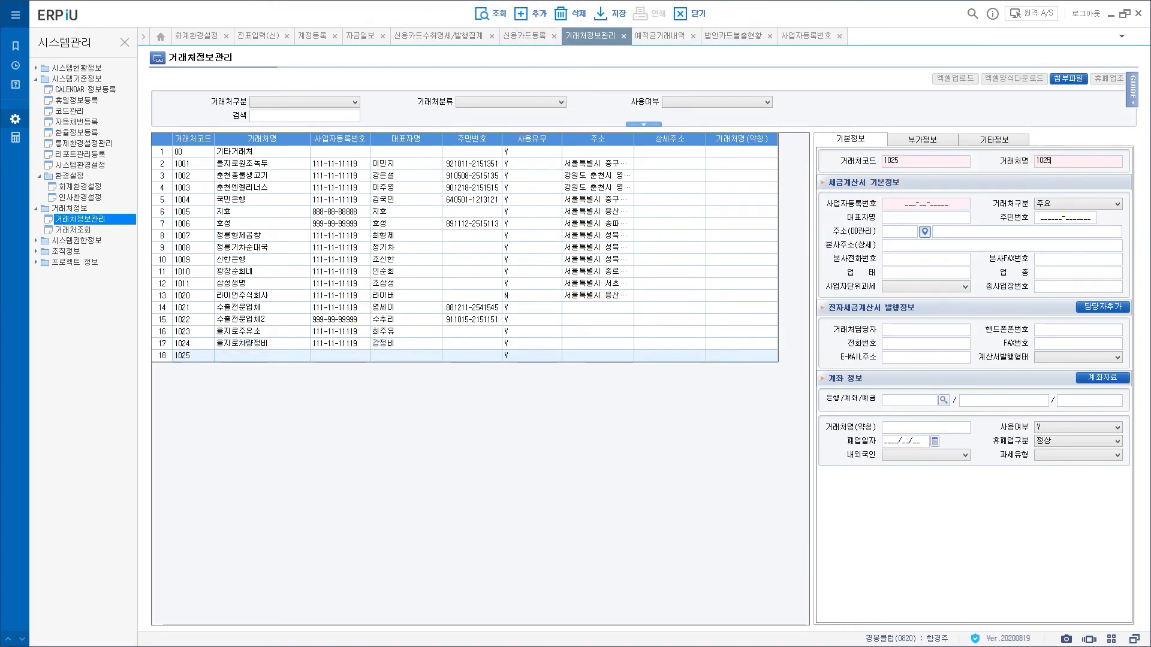
click(965, 207)
text(1231231231)
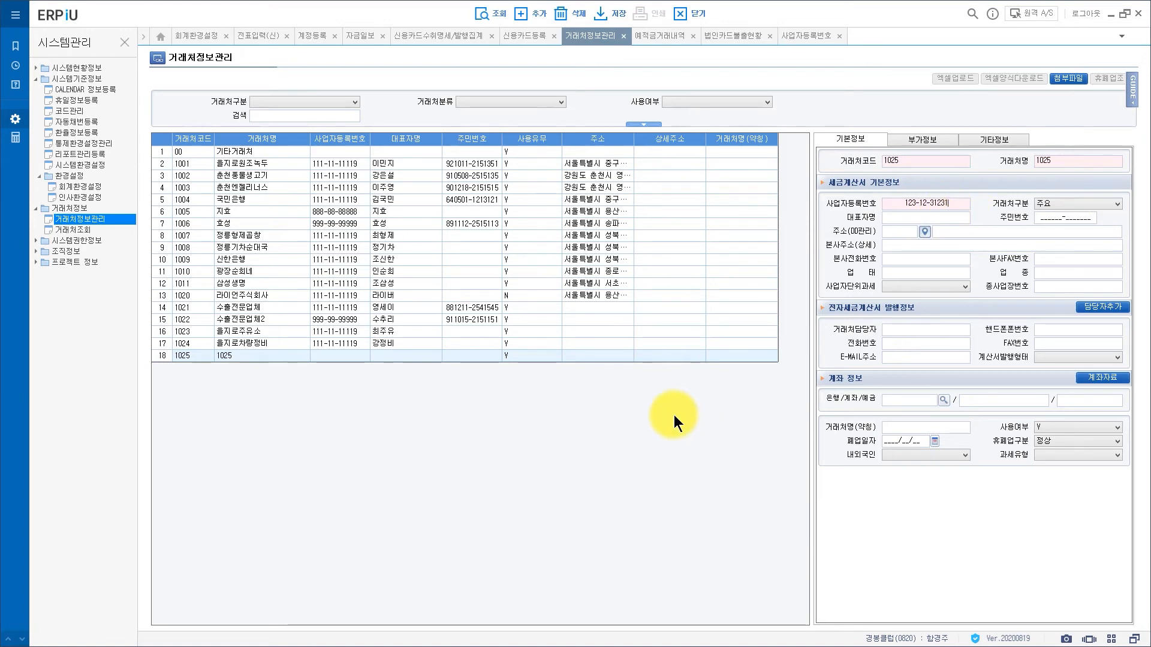
click(672, 413)
click(600, 15)
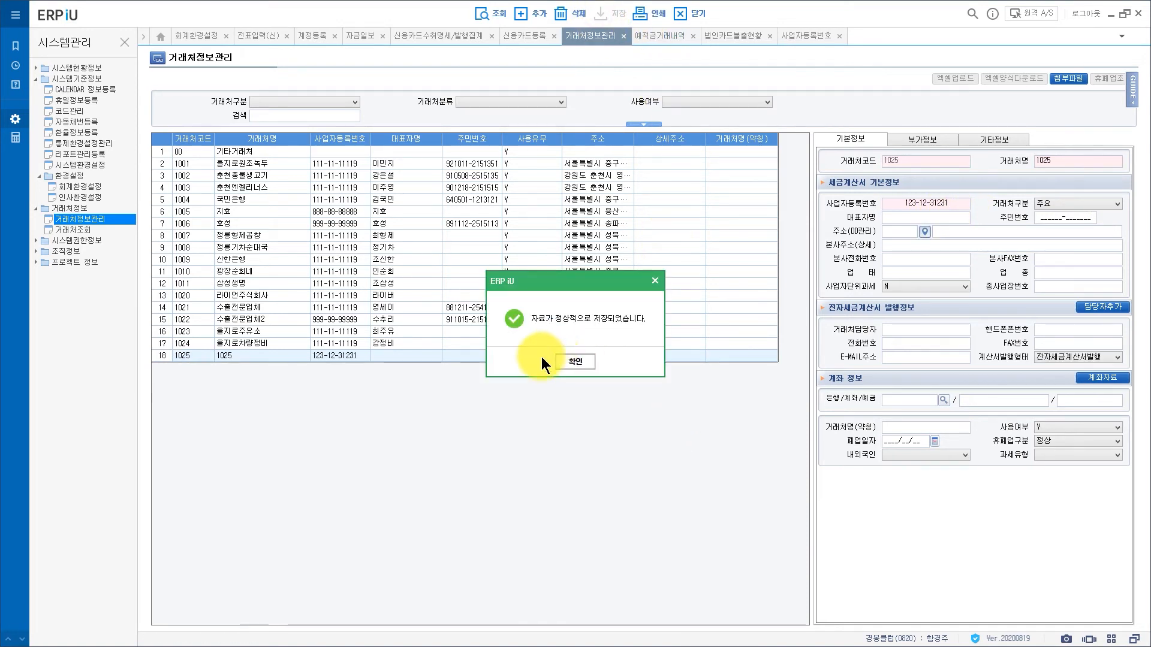
click(548, 354)
click(805, 38)
click(488, 14)
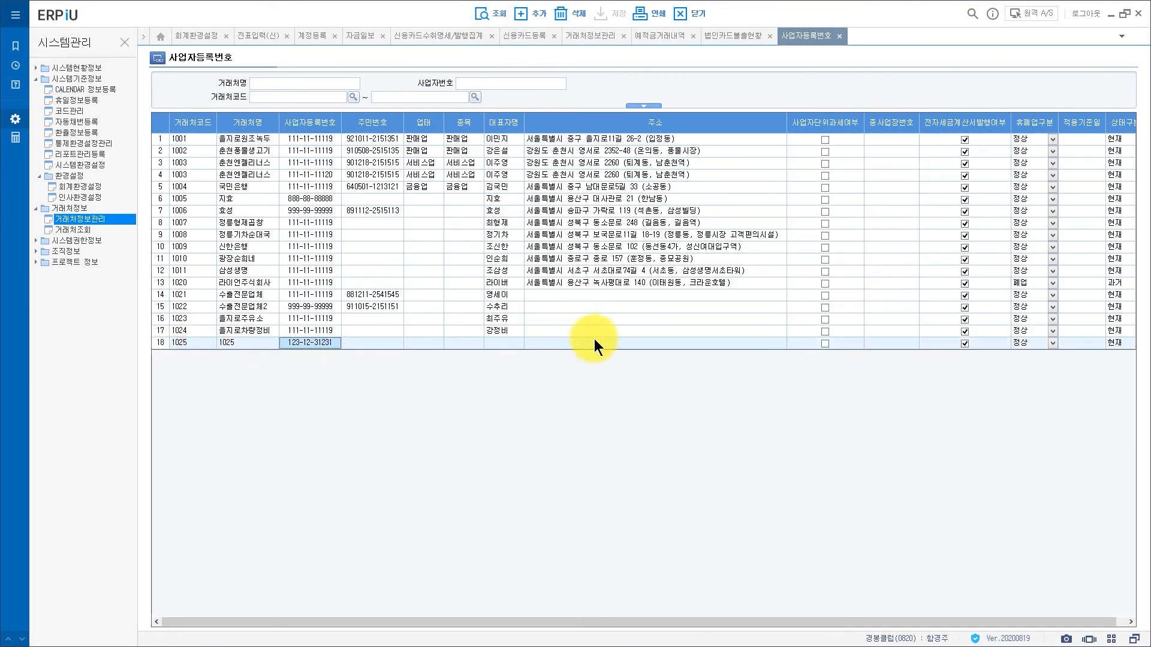
- Change the last digit of vendor 1025's 사업자등록번호 to 3 in 거래처정보관리, save it, and requery the 사업자등록번호 list
click(599, 38)
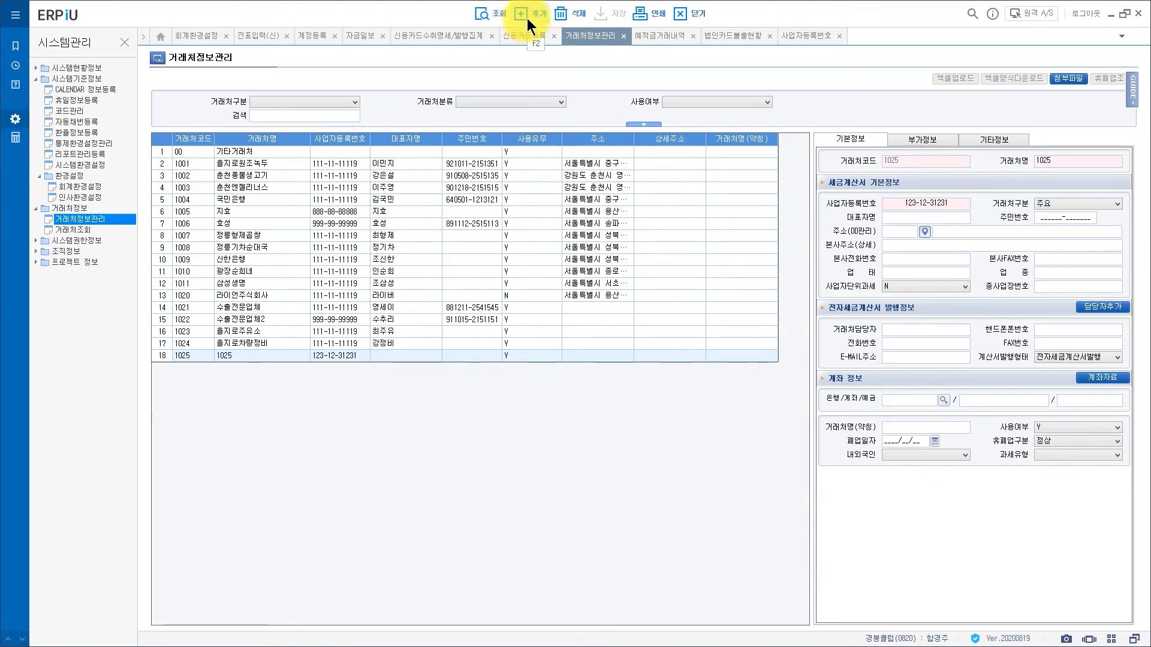
click(957, 205)
text(3)
key(Return)
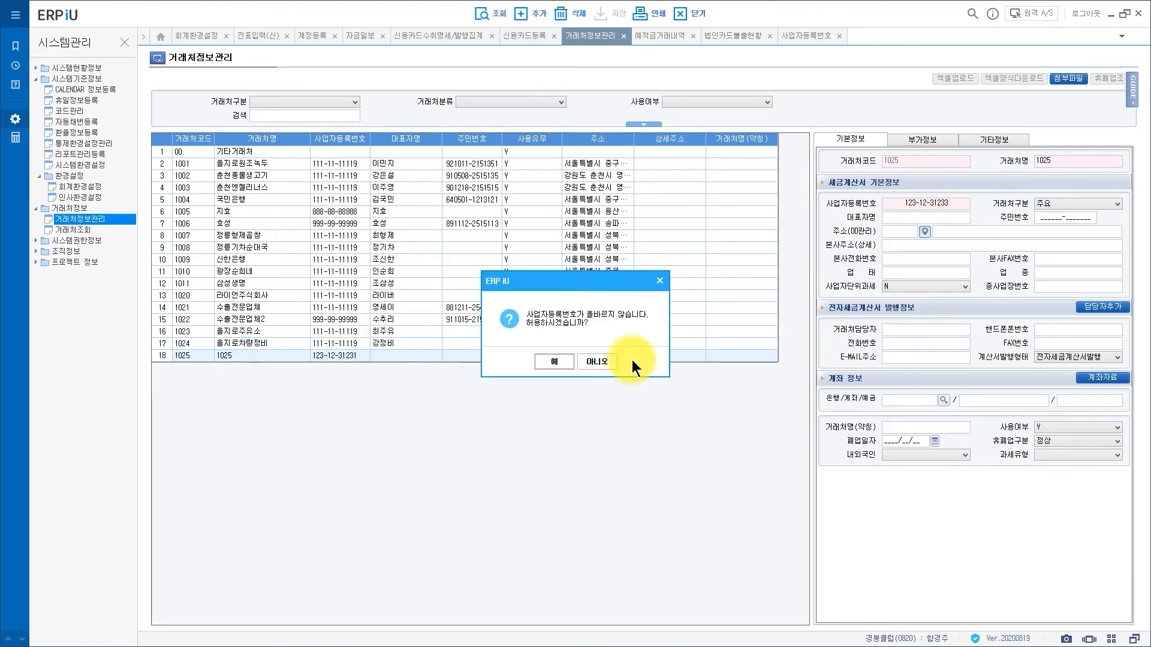
click(559, 366)
click(616, 15)
click(573, 364)
click(800, 36)
click(483, 13)
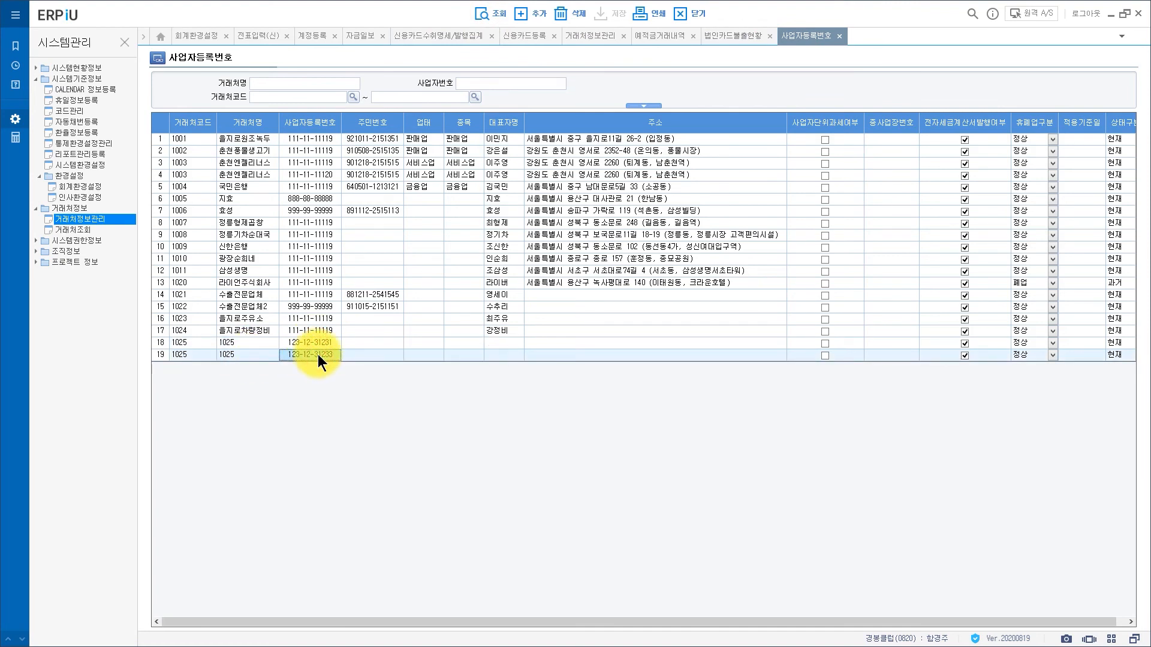
- Add a new voucher in 전표입력(신) and enter a 대변 line with account code 30500 부가세예수금
click(258, 36)
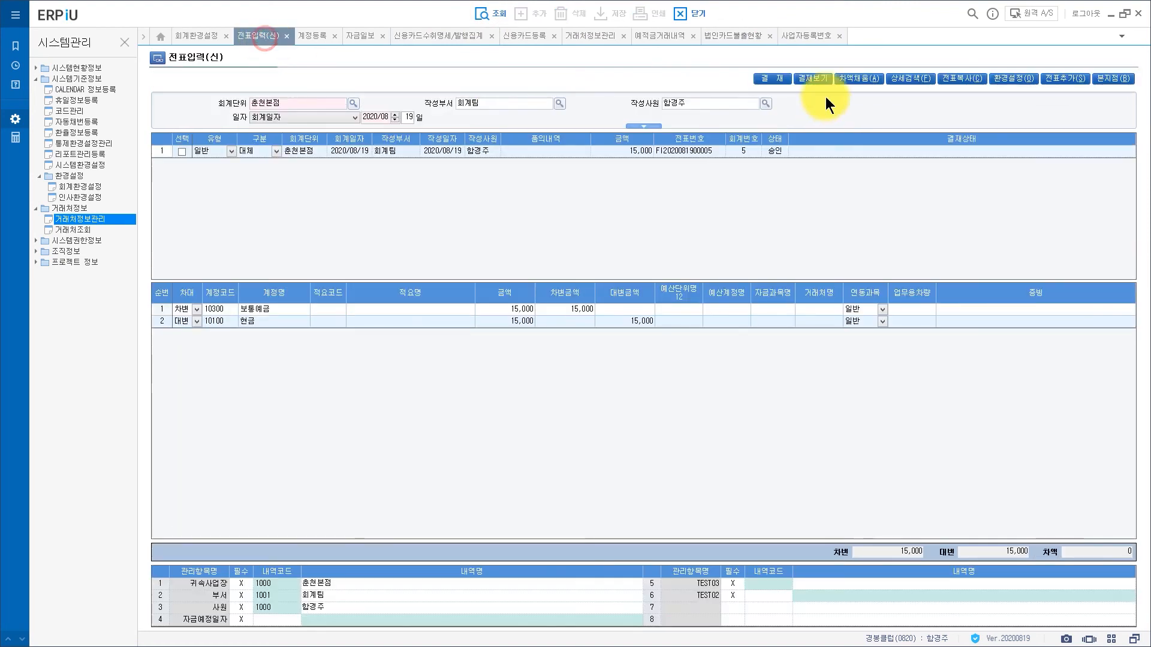
click(1076, 78)
click(197, 309)
click(186, 331)
click(214, 315)
text(301)
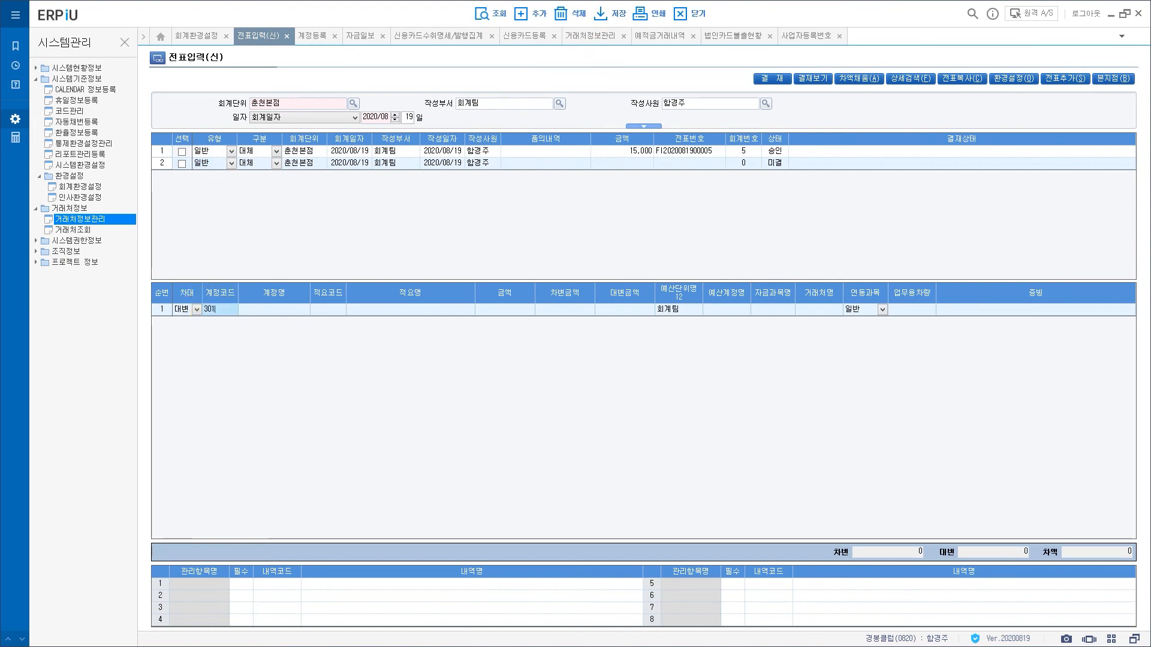
text(00)
key(Return)
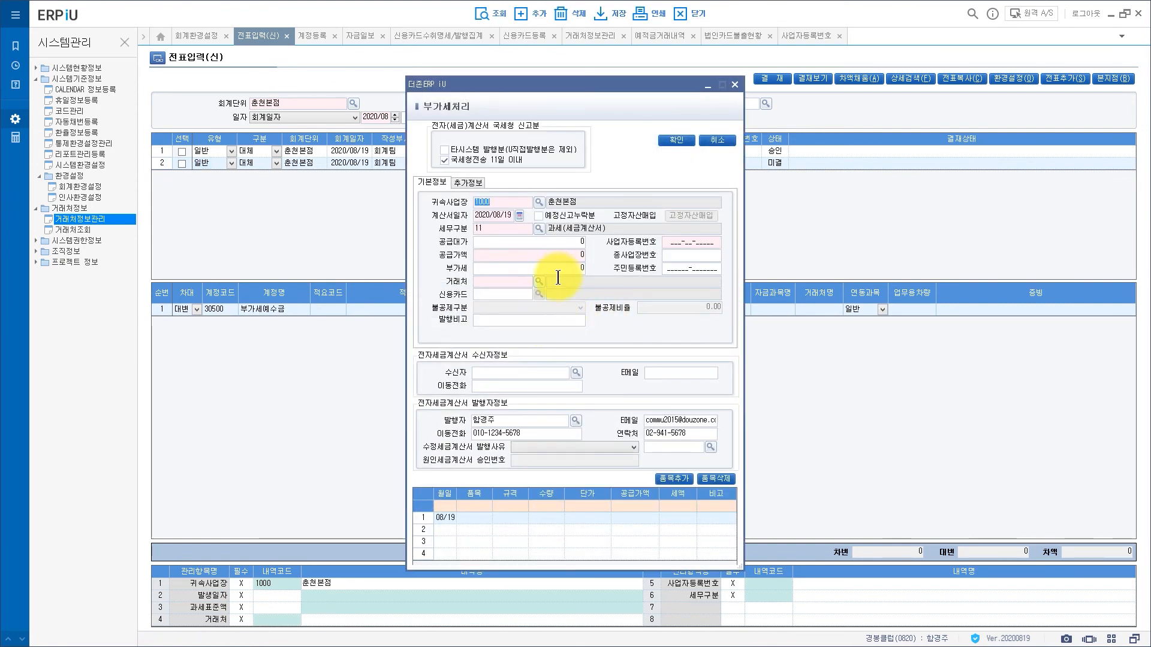
- Compare the business numbers listed for vendor 1025 in the 부가세처리 거래처 lookup, then close both windows
click(542, 282)
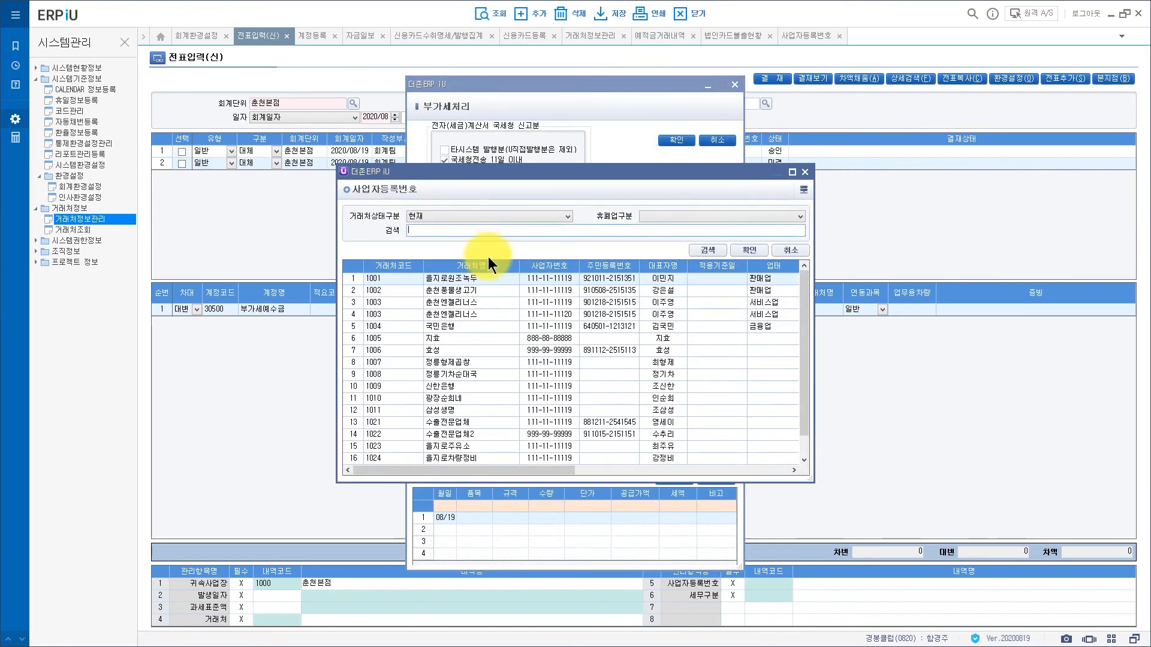
click(415, 401)
scroll(397, 452, down, 1)
click(384, 448)
click(387, 459)
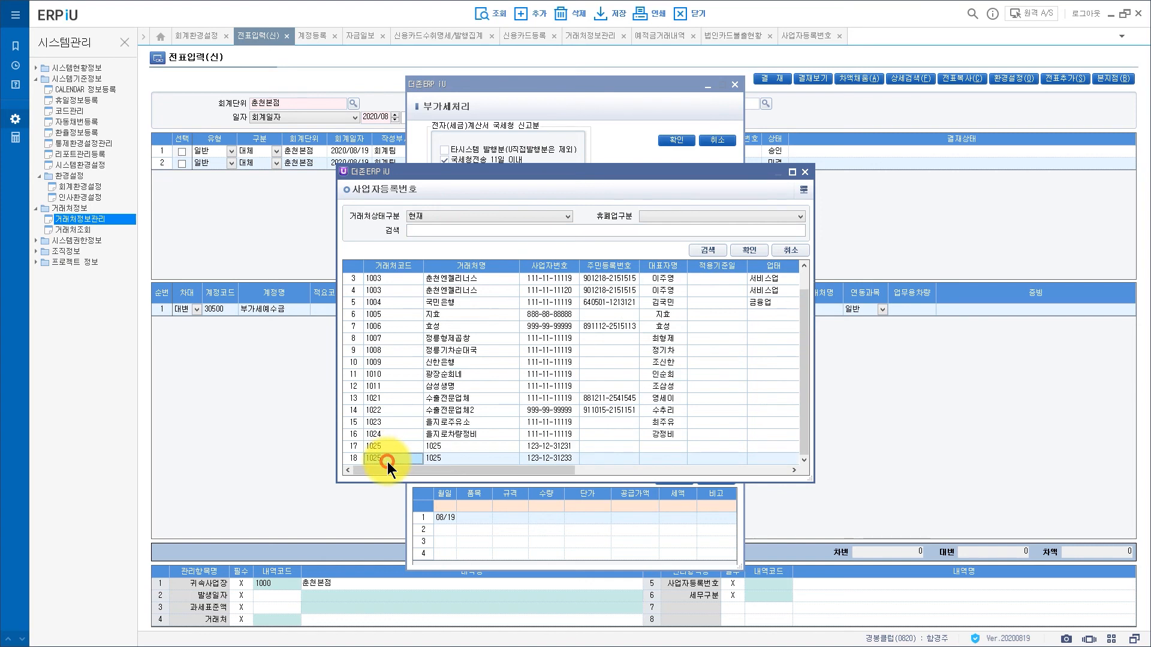
click(392, 448)
click(395, 458)
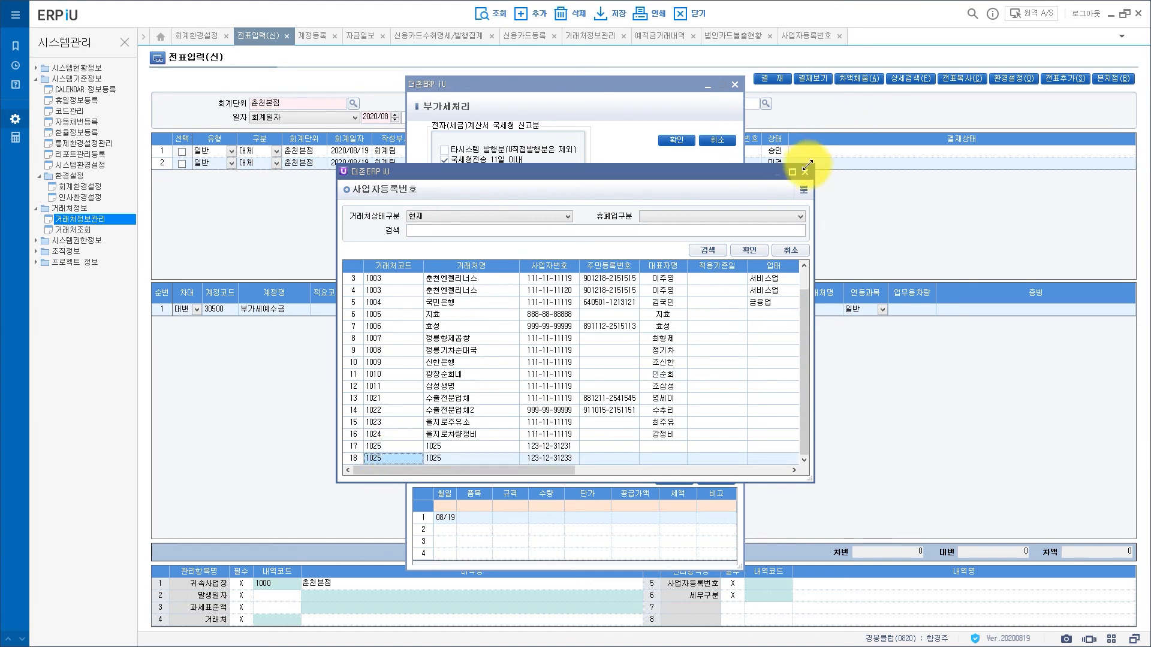
click(566, 450)
click(566, 458)
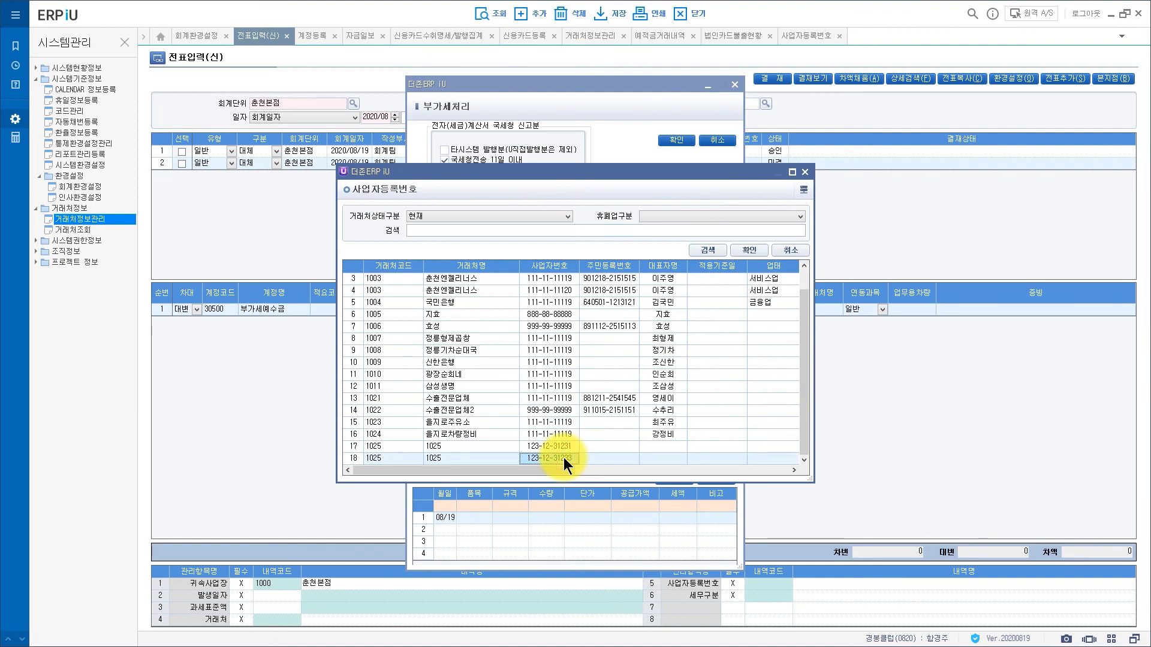
click(804, 172)
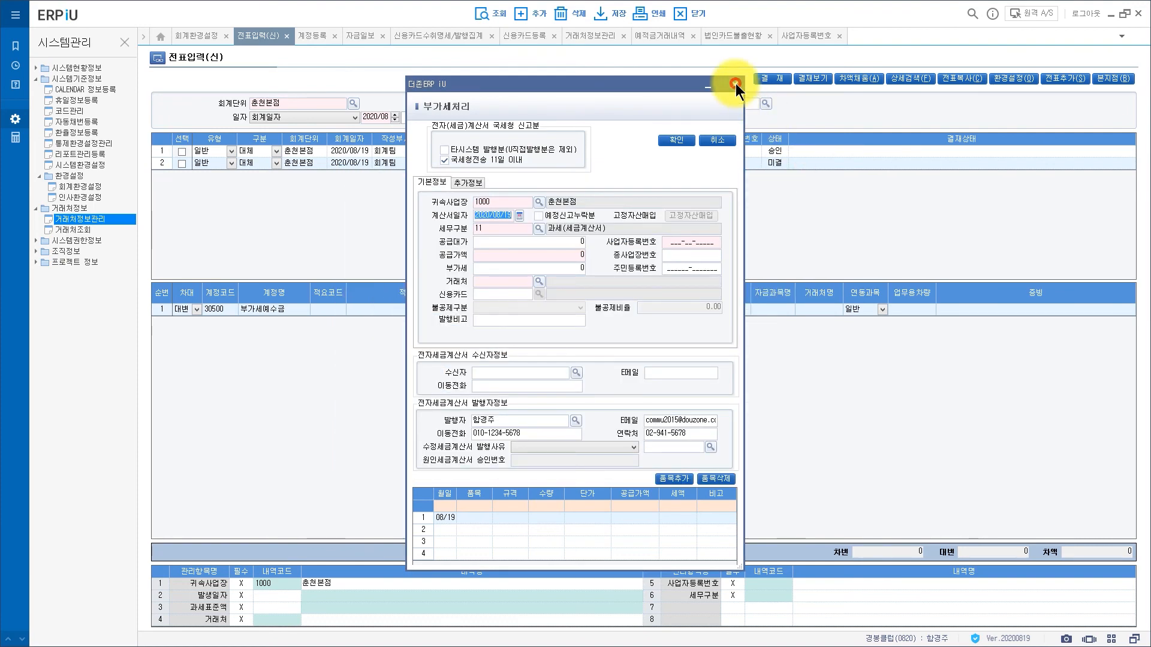
click(735, 84)
- Set 상태구분 to 과거 for vendor 1025's original business number in 사업자등록번호 and save the change
click(814, 42)
click(350, 341)
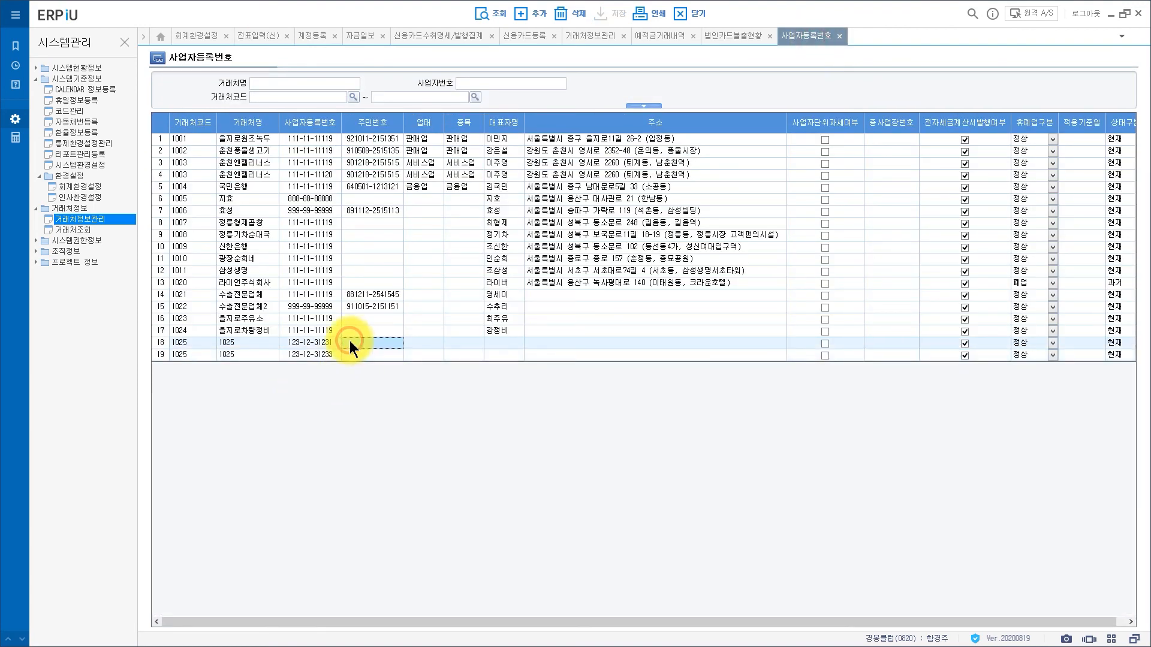
click(1107, 341)
click(1122, 343)
click(1110, 368)
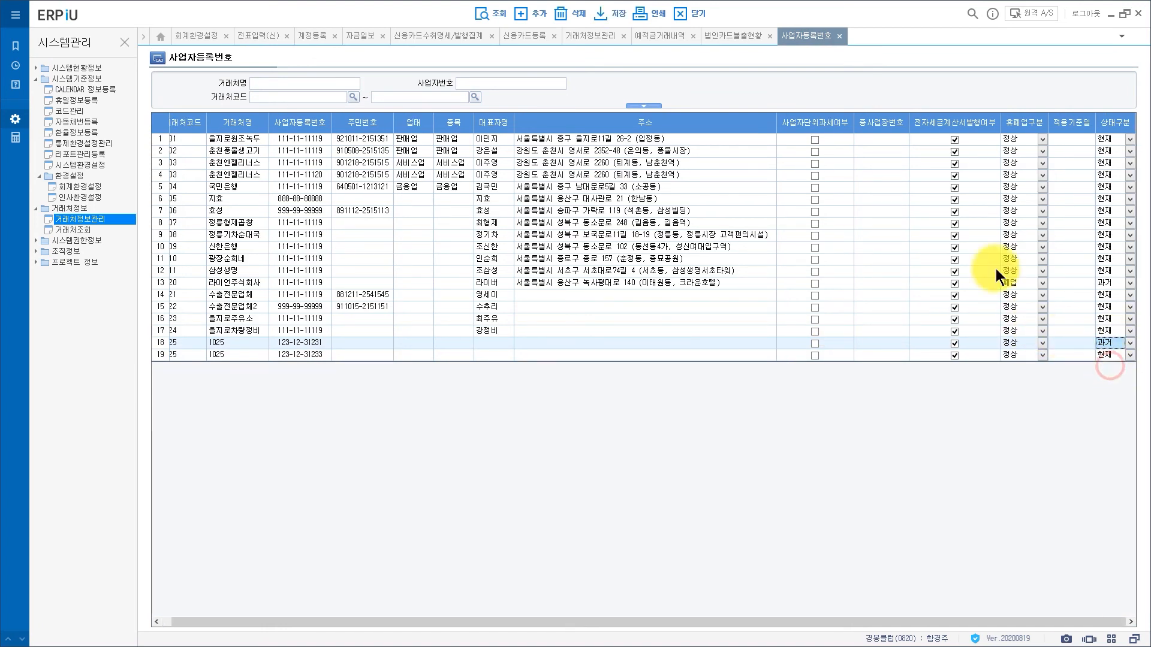
click(611, 13)
click(571, 361)
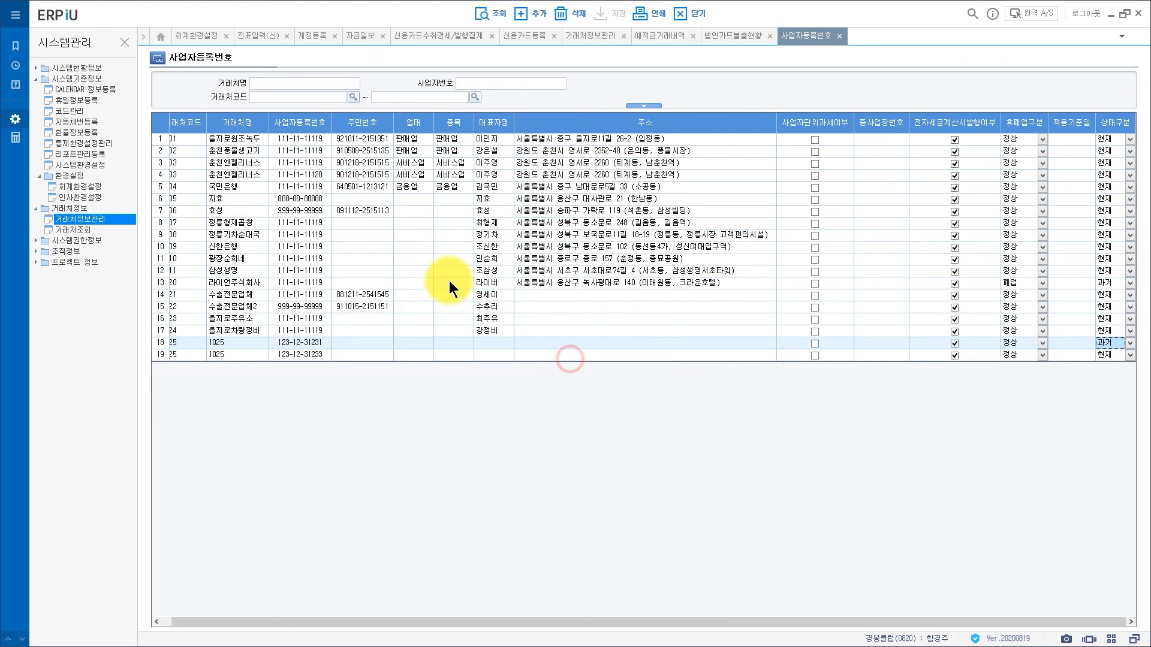
- Return to 전표입력(신) and enter account code 30500 again on the new voucher's 대변 line
click(265, 37)
click(228, 311)
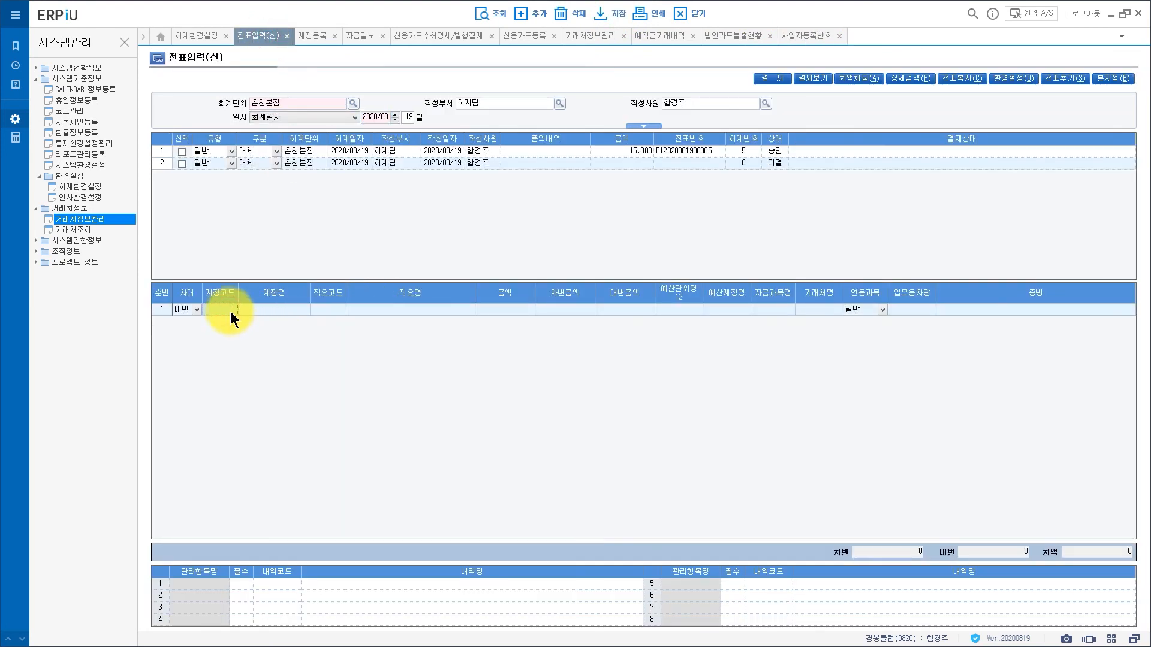
text(30500)
key(Return)
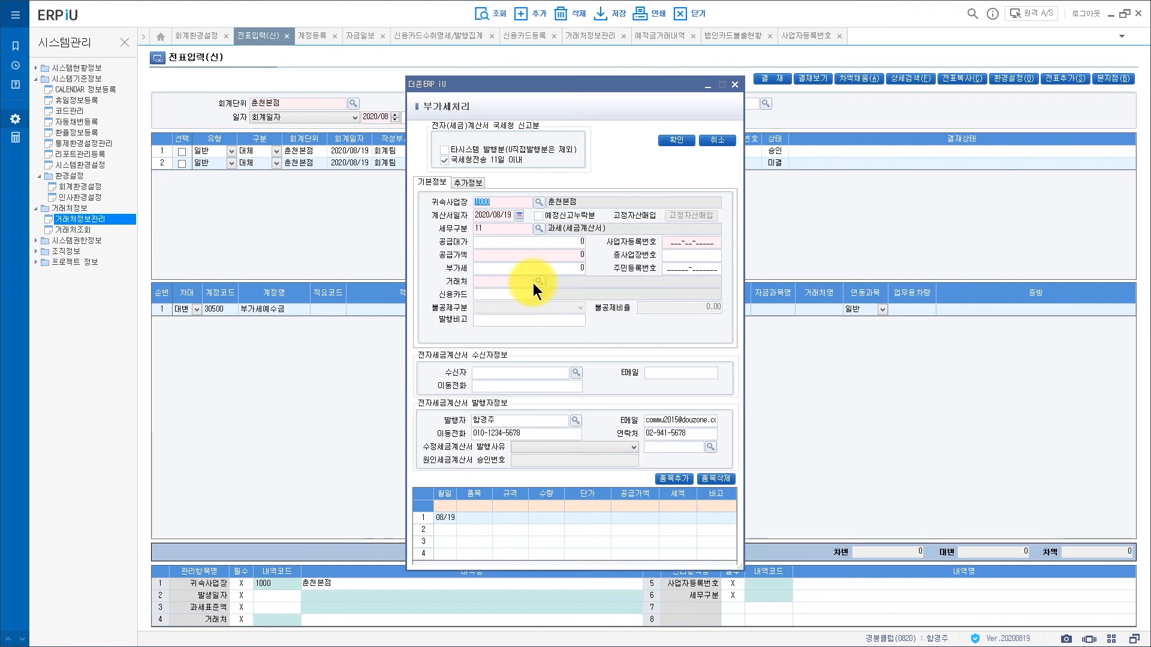
- Recheck which business numbers the 부가세처리 거래처 lookup offers for vendor 1025
click(542, 284)
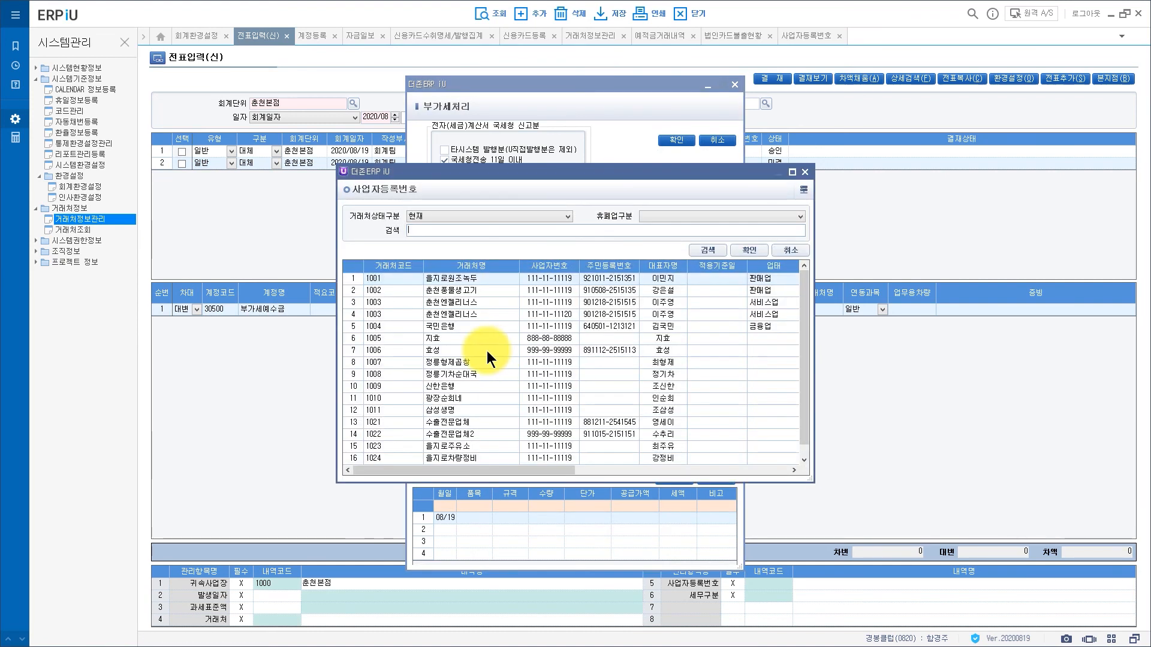
click(498, 352)
click(410, 458)
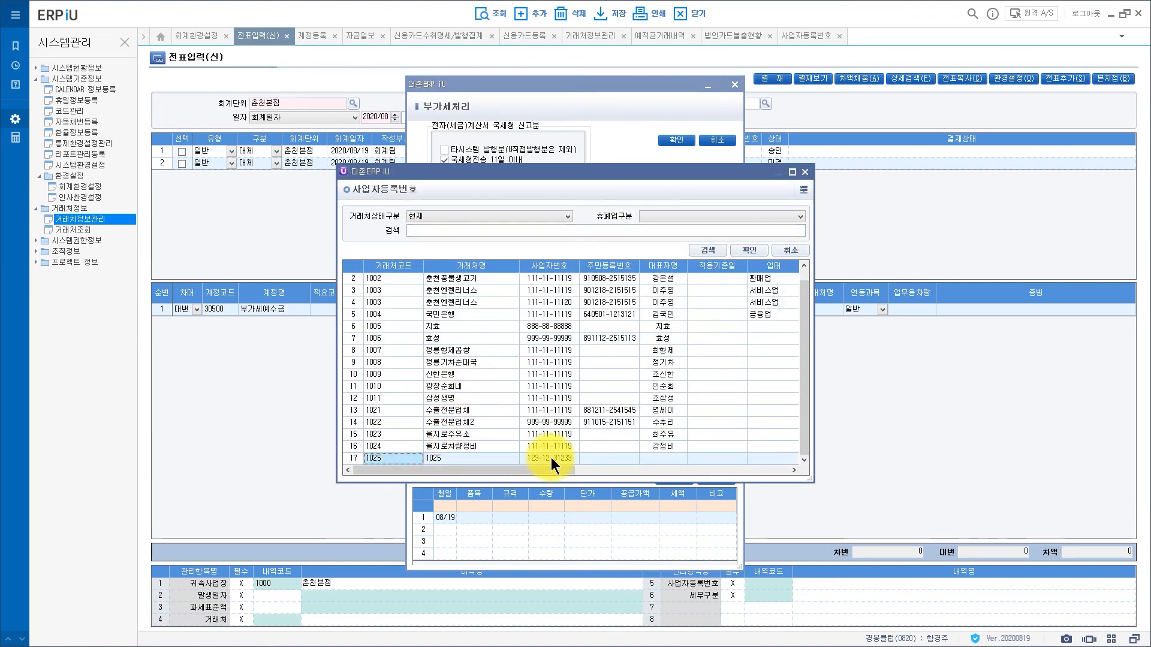